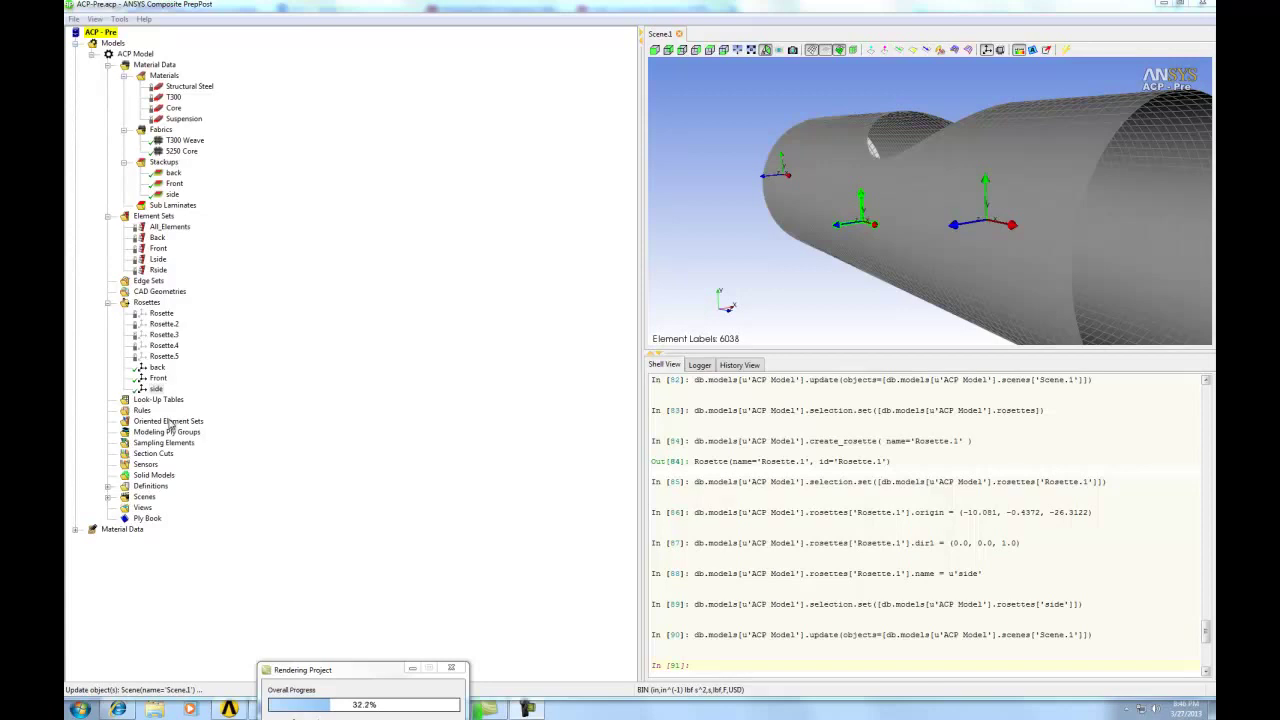
# - Create an oriented element set named back and assign the Back element set to it
pyautogui.rightClick(172, 426)
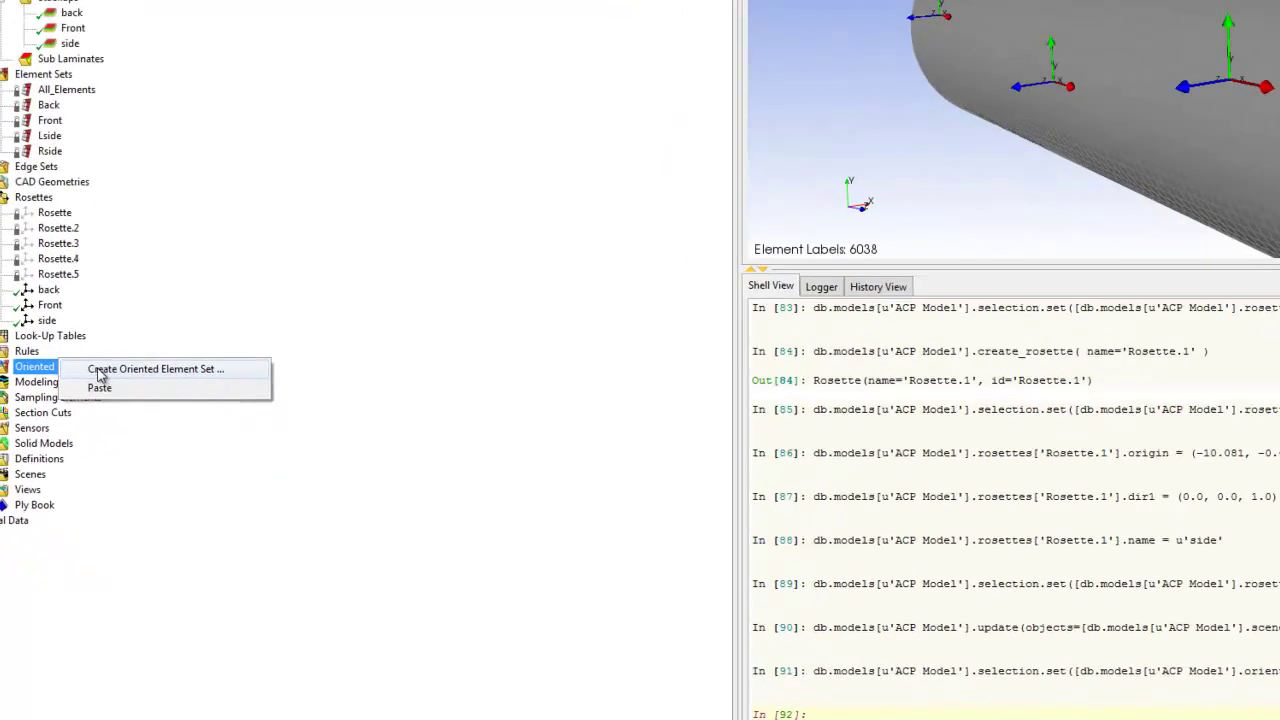
pyautogui.click(100, 370)
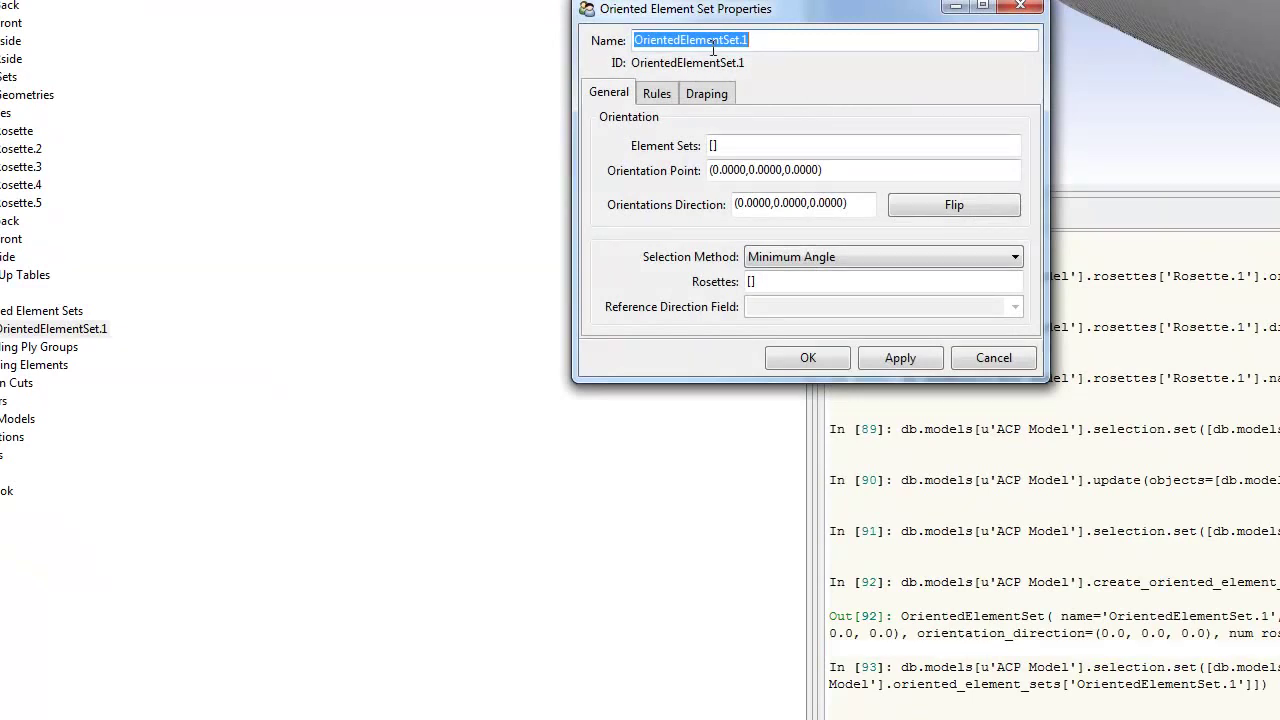
pyautogui.write('back')
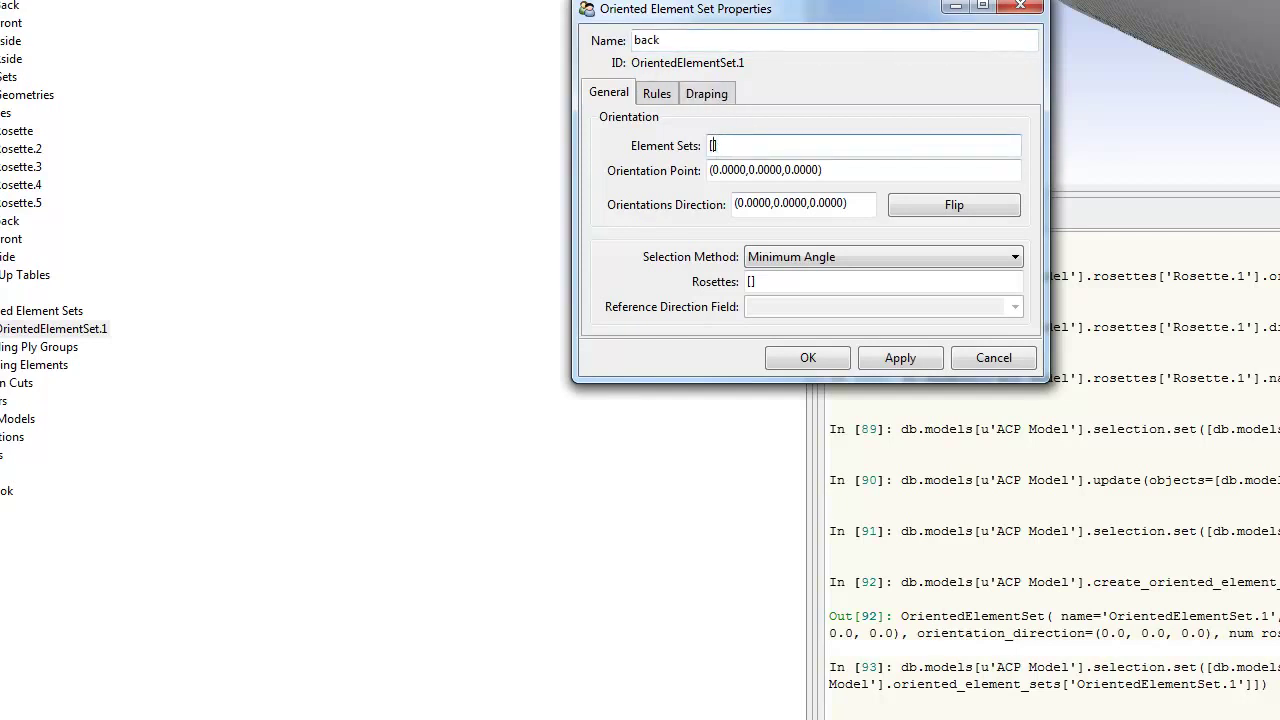
pyautogui.click(10, 8)
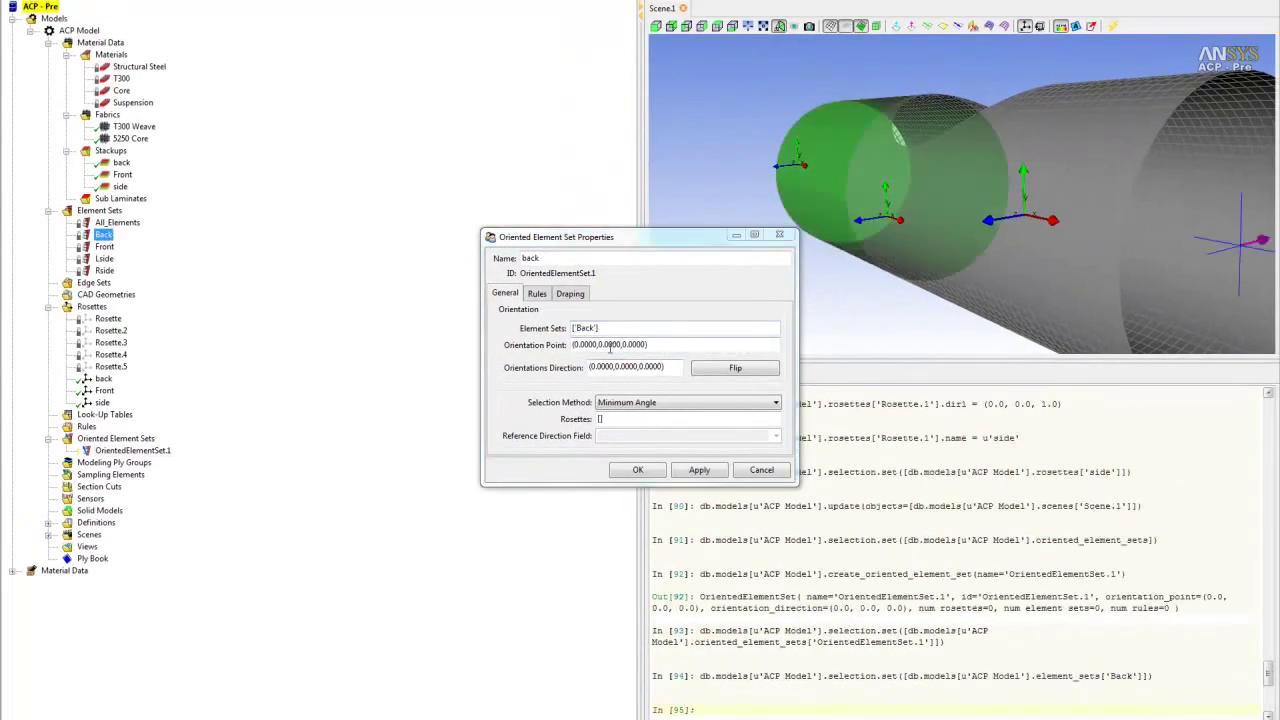
# - Pick the orientation point on the Back section's wall at about (-9.20, 4.17, -47.74) and flip its direction to point inward
pyautogui.moveTo(919, 173); pyautogui.dragTo(1048, 185)
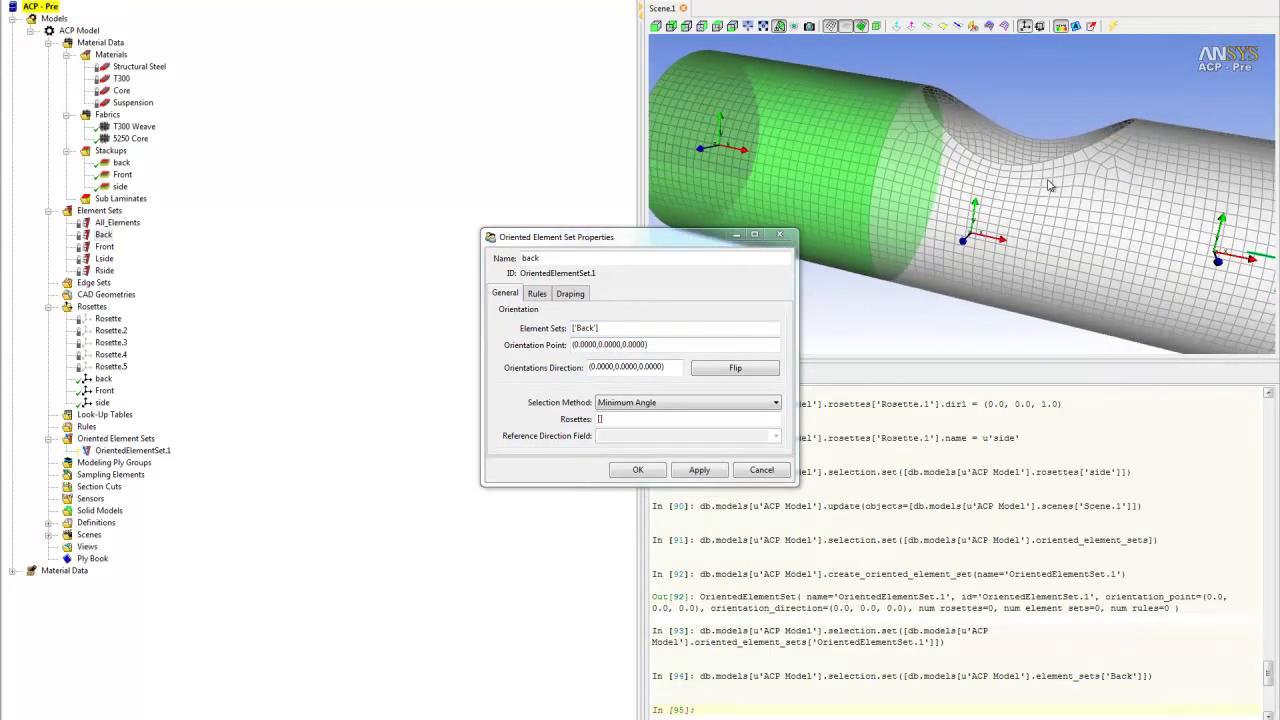
pyautogui.click(758, 137)
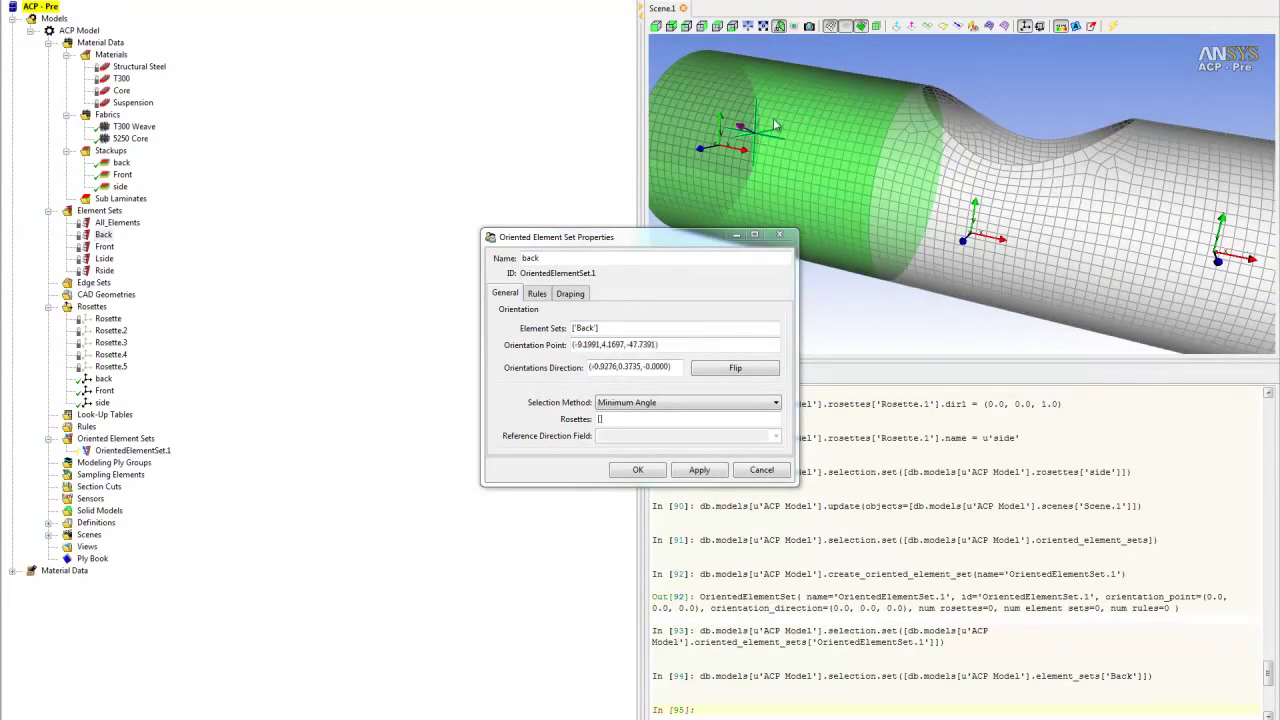
pyautogui.moveTo(758, 137); pyautogui.dragTo(803, 78)
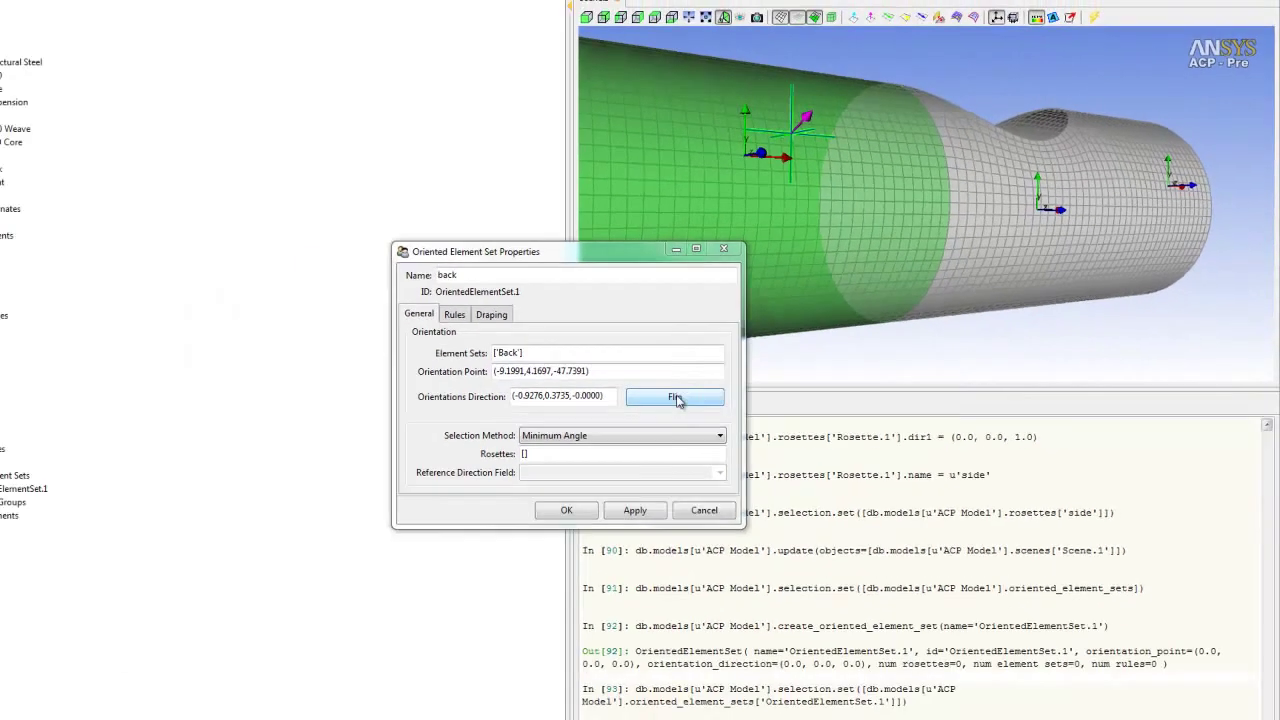
pyautogui.click(515, 484)
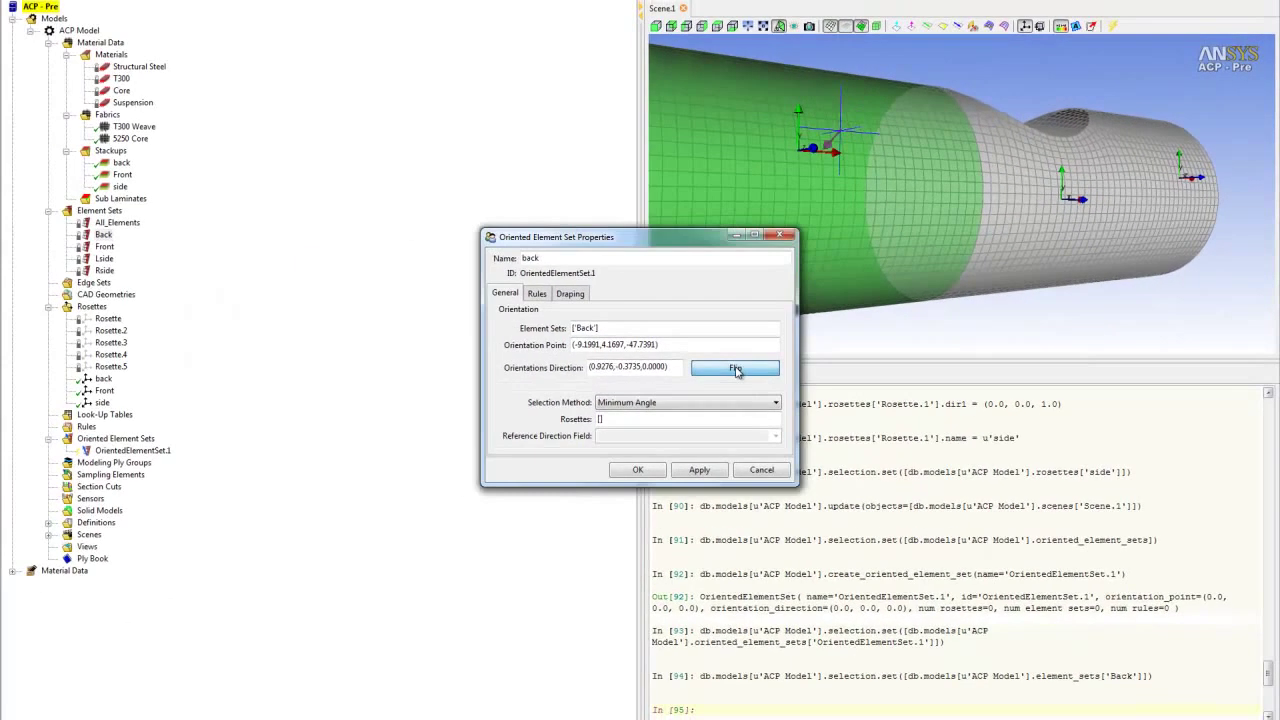
pyautogui.moveTo(905, 160); pyautogui.dragTo(982, 172)
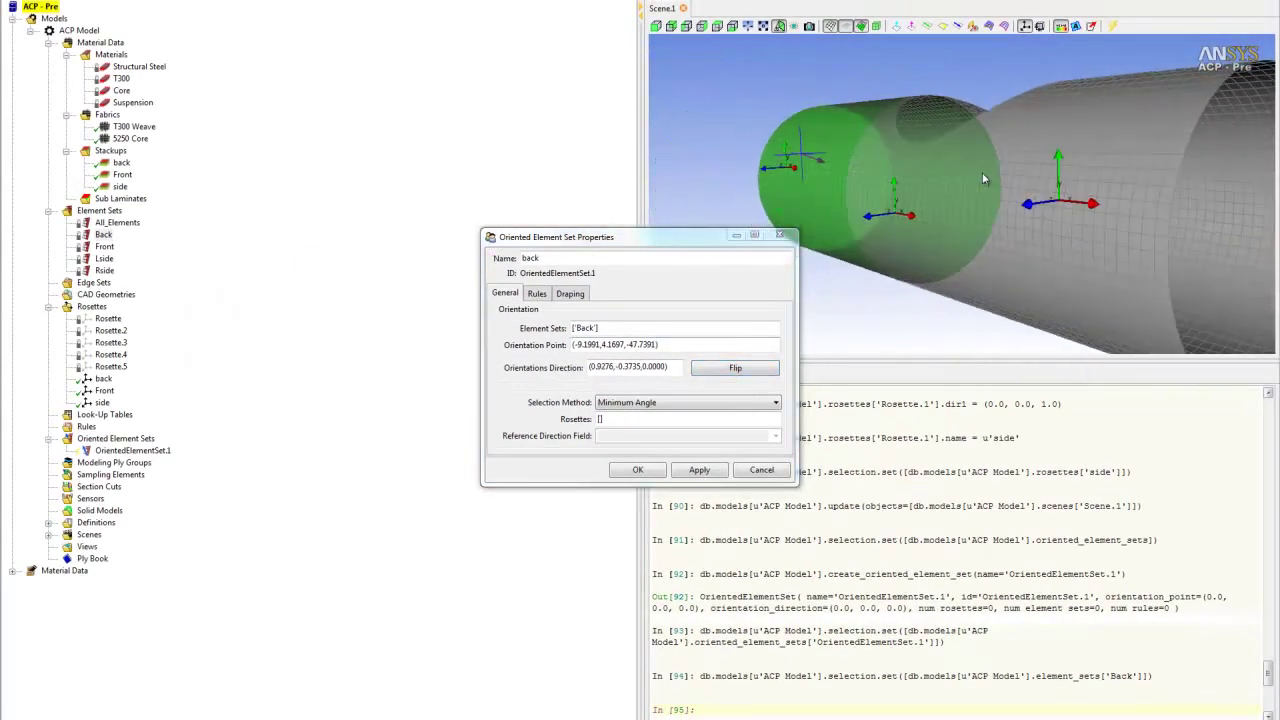
# - Assign the back rosette to the back oriented element set and accept its definition
pyautogui.click(612, 418)
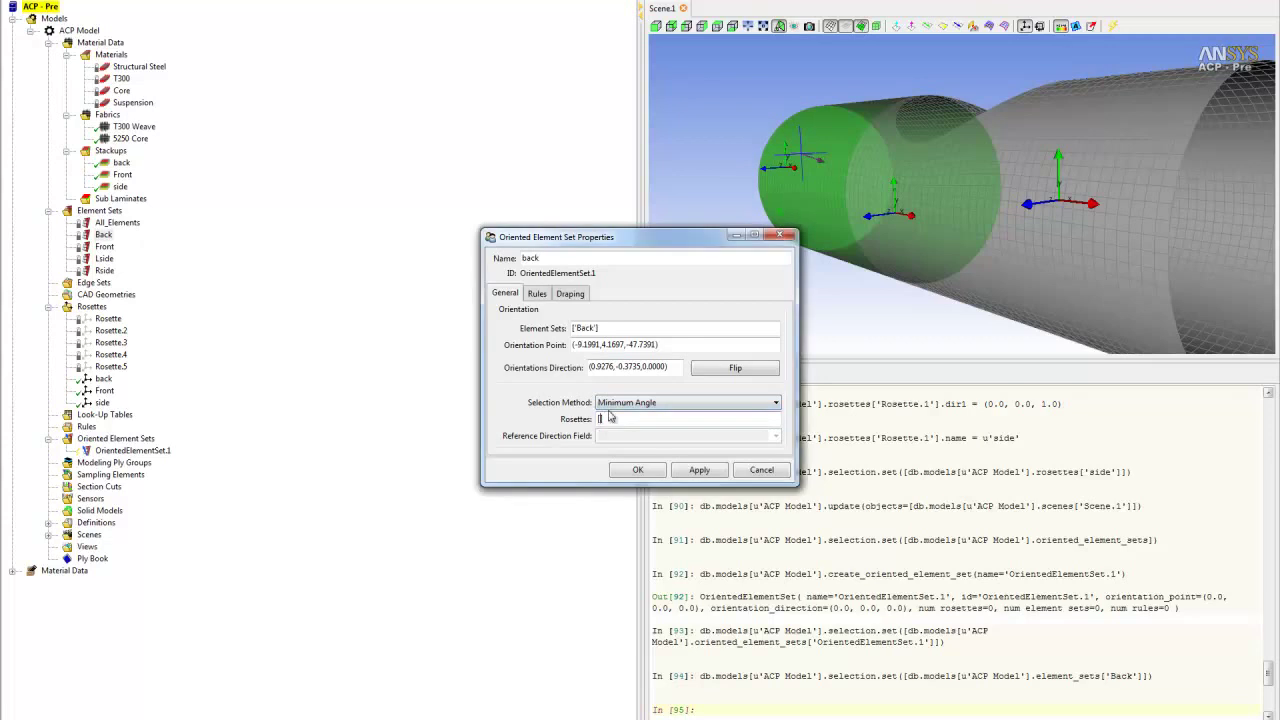
pyautogui.click(104, 379)
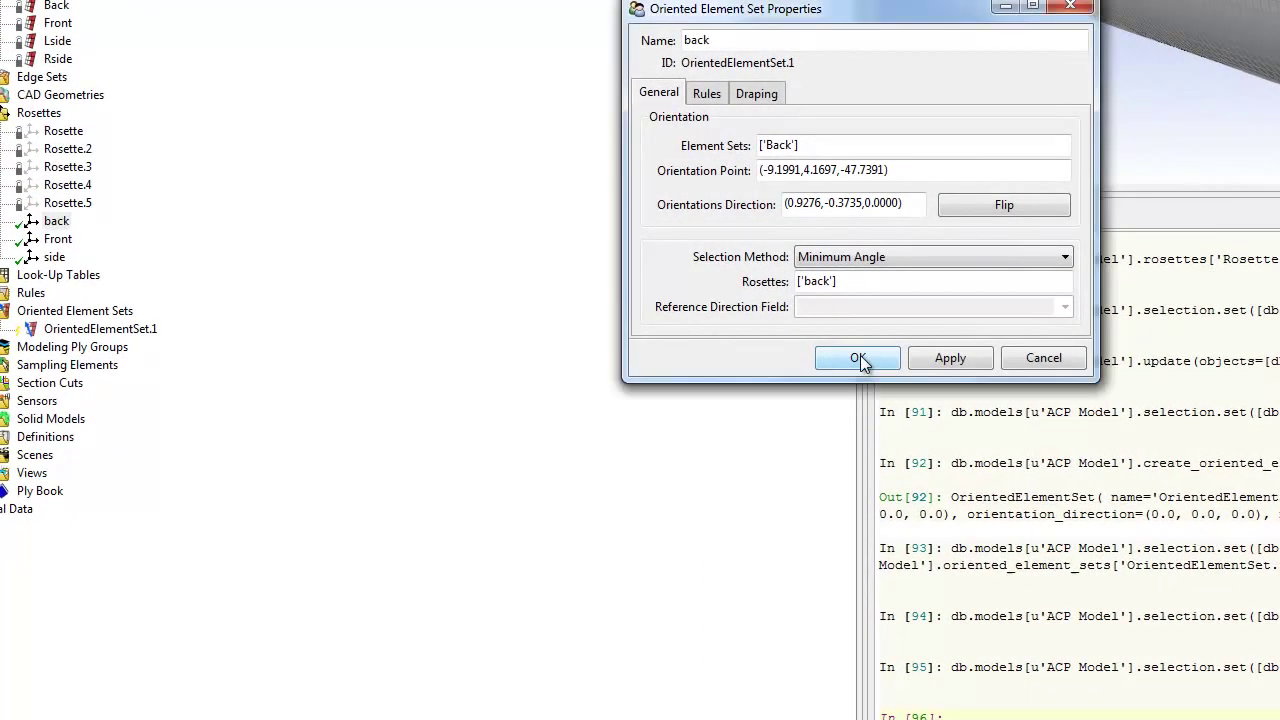
pyautogui.click(638, 470)
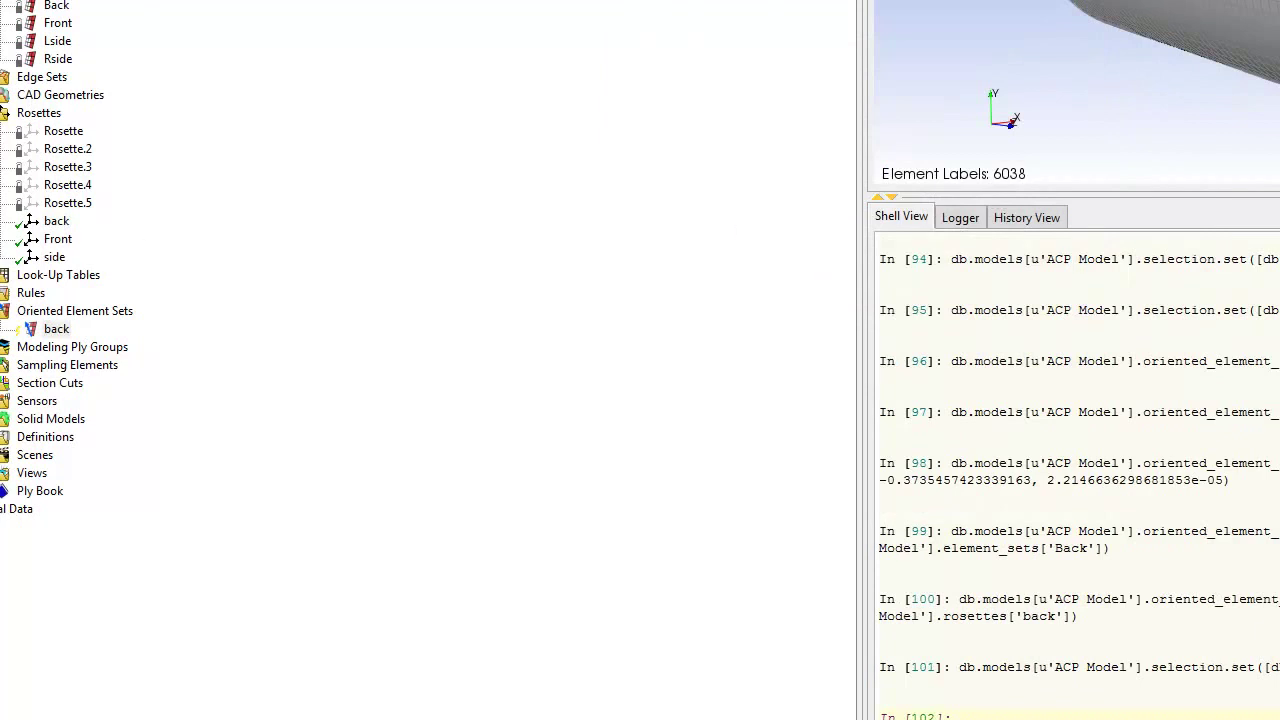
# - Create an oriented element set named Front and assign the Front element set to it
pyautogui.rightClick(68, 317)
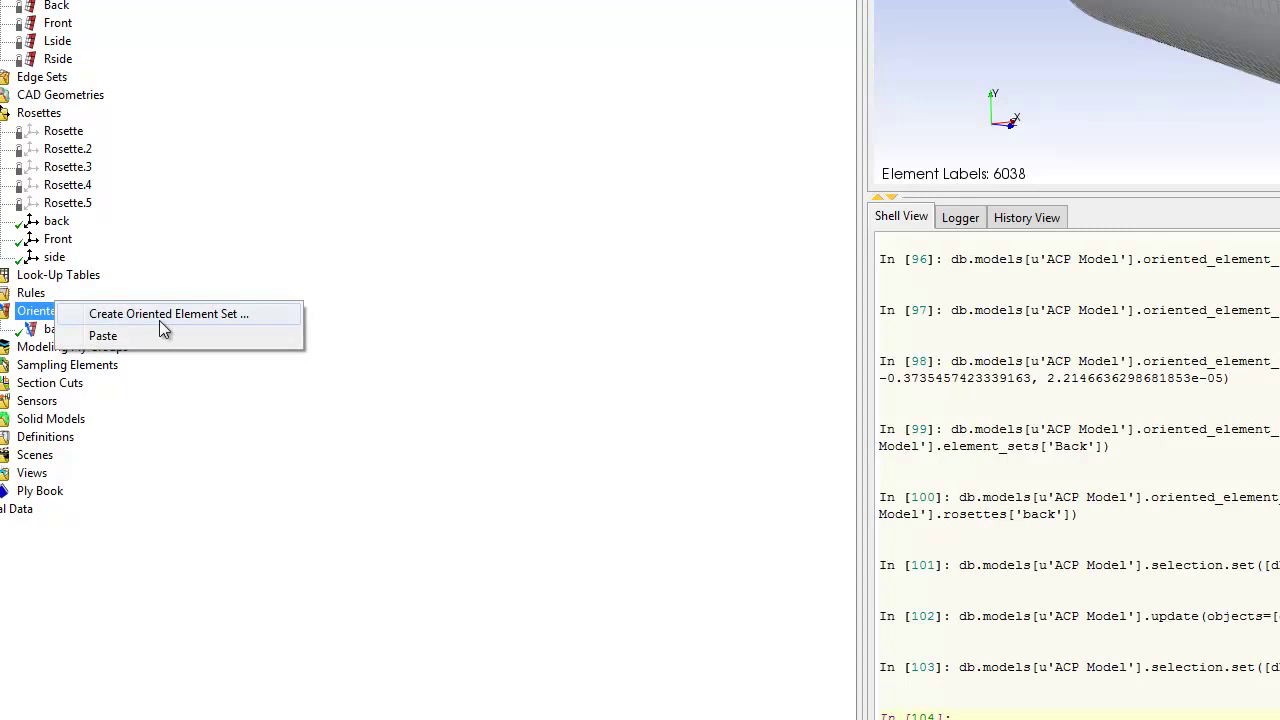
pyautogui.click(159, 320)
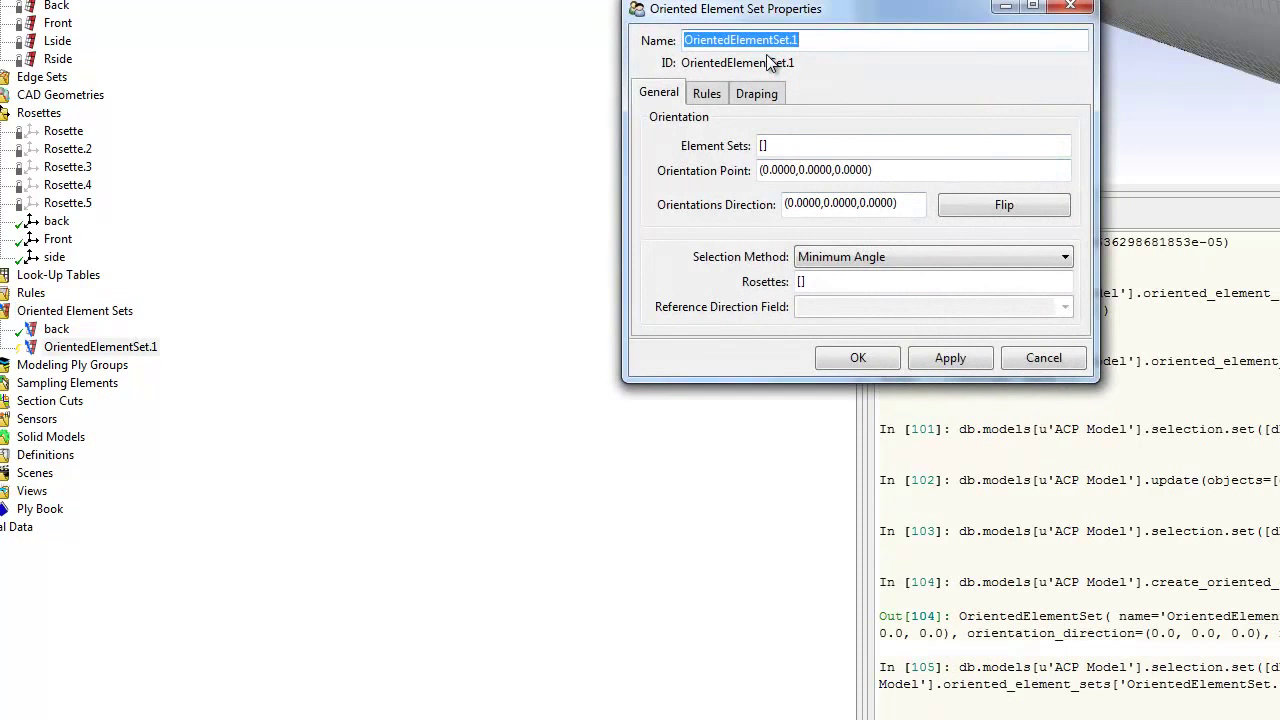
pyautogui.write('Front')
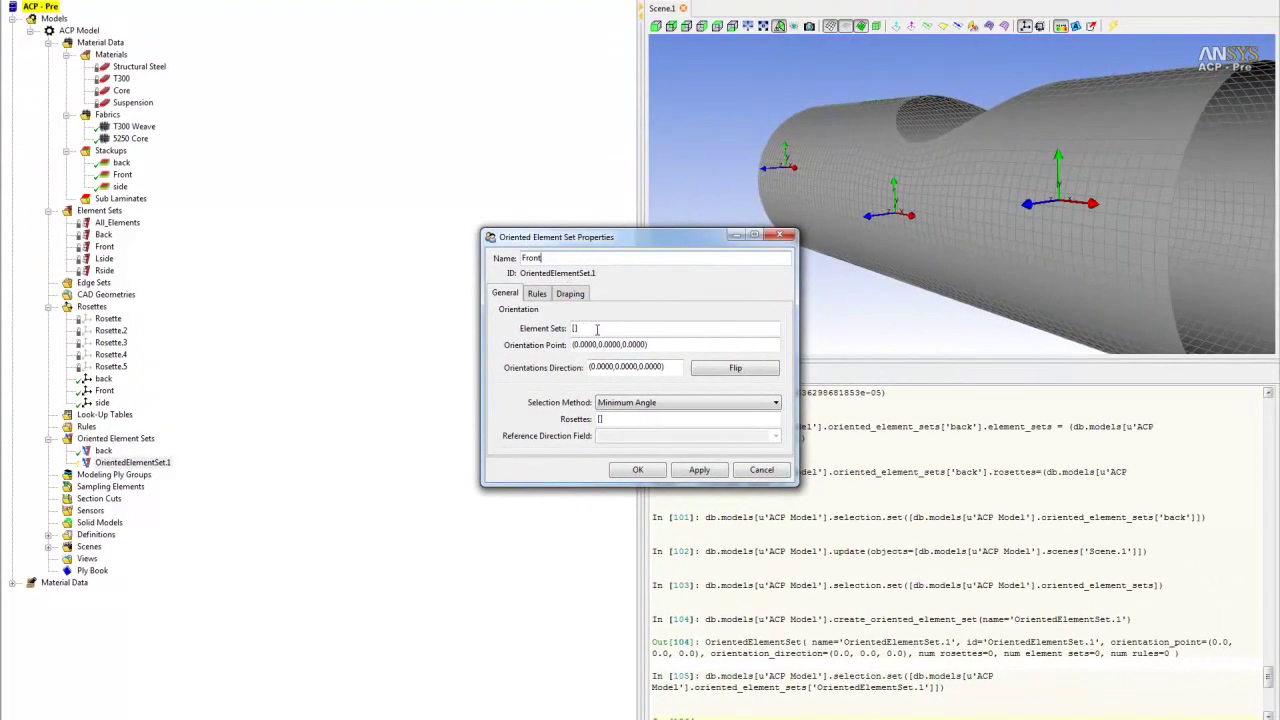
pyautogui.click(754, 156)
pyautogui.click(104, 246)
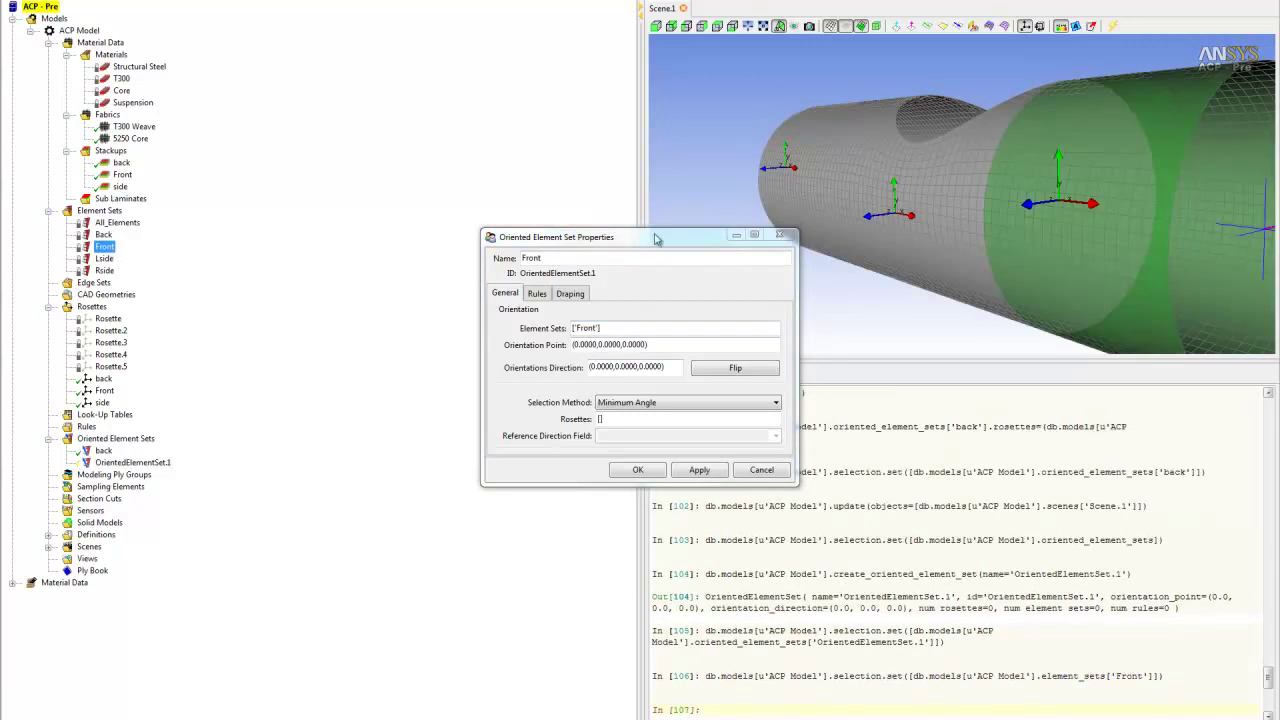
# - Pick the orientation point on the Front section's wall at about (-9.36, 3.78, -5.26) and flip its direction to point inward
pyautogui.moveTo(858, 212); pyautogui.dragTo(926, 196)
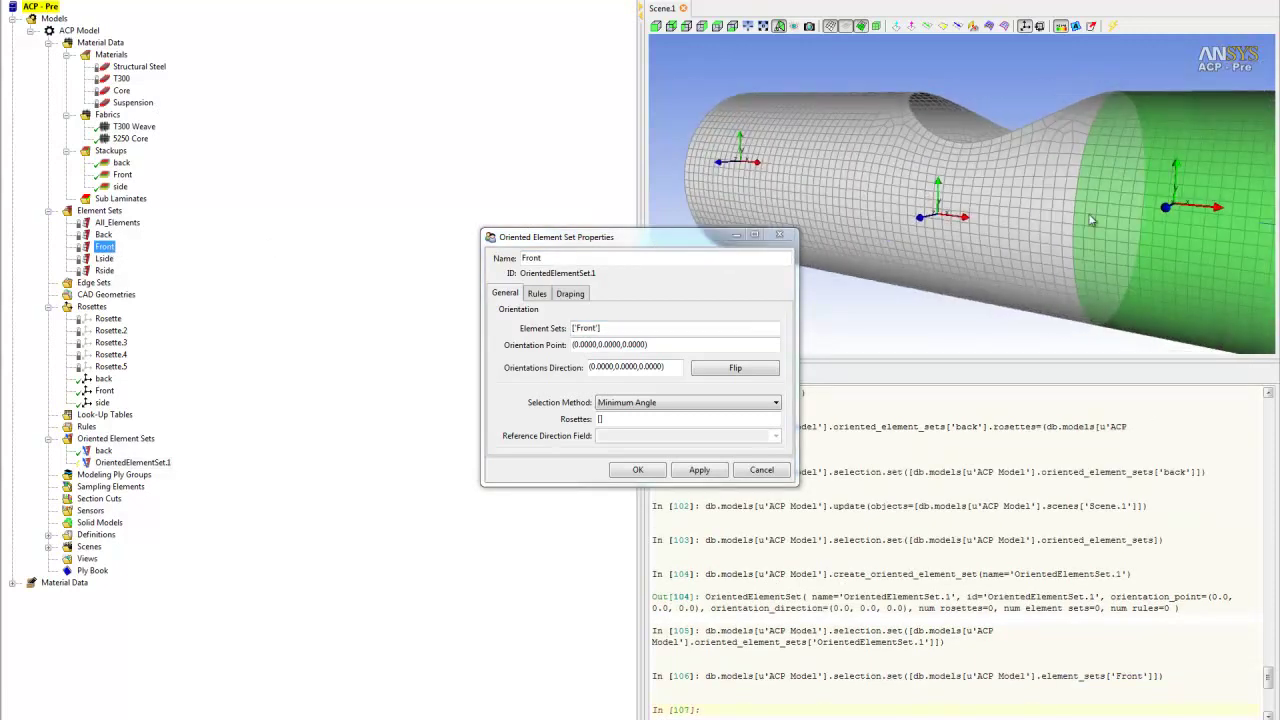
pyautogui.scroll(2, 1092, 220)
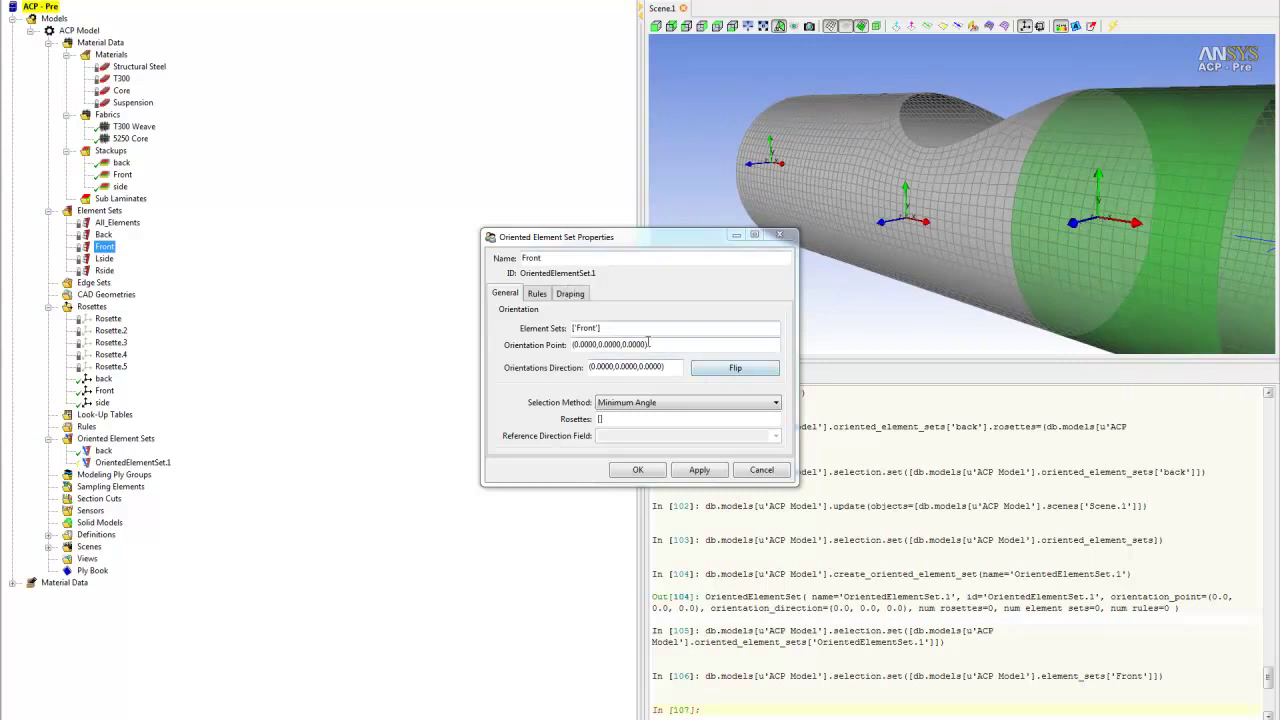
pyautogui.click(1119, 186)
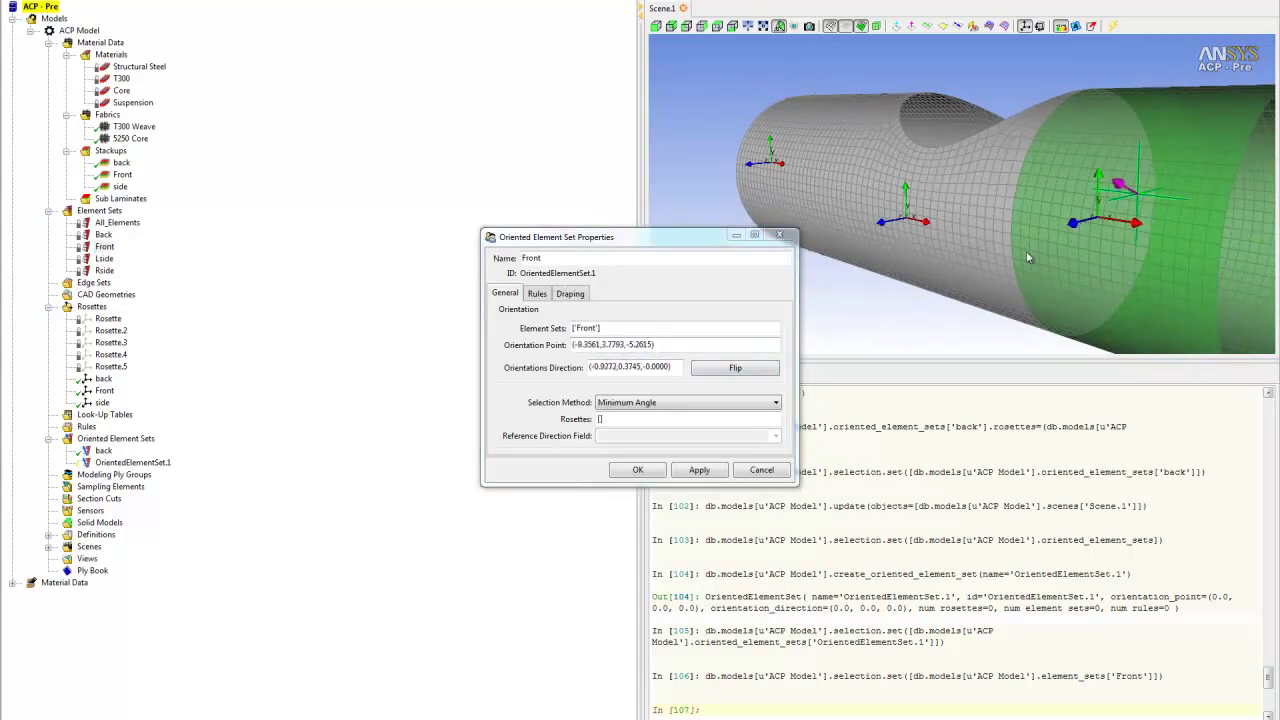
pyautogui.click(736, 369)
# - Assign the Front rosette to the Front oriented element set, accept its definition and update the model
pyautogui.click(603, 419)
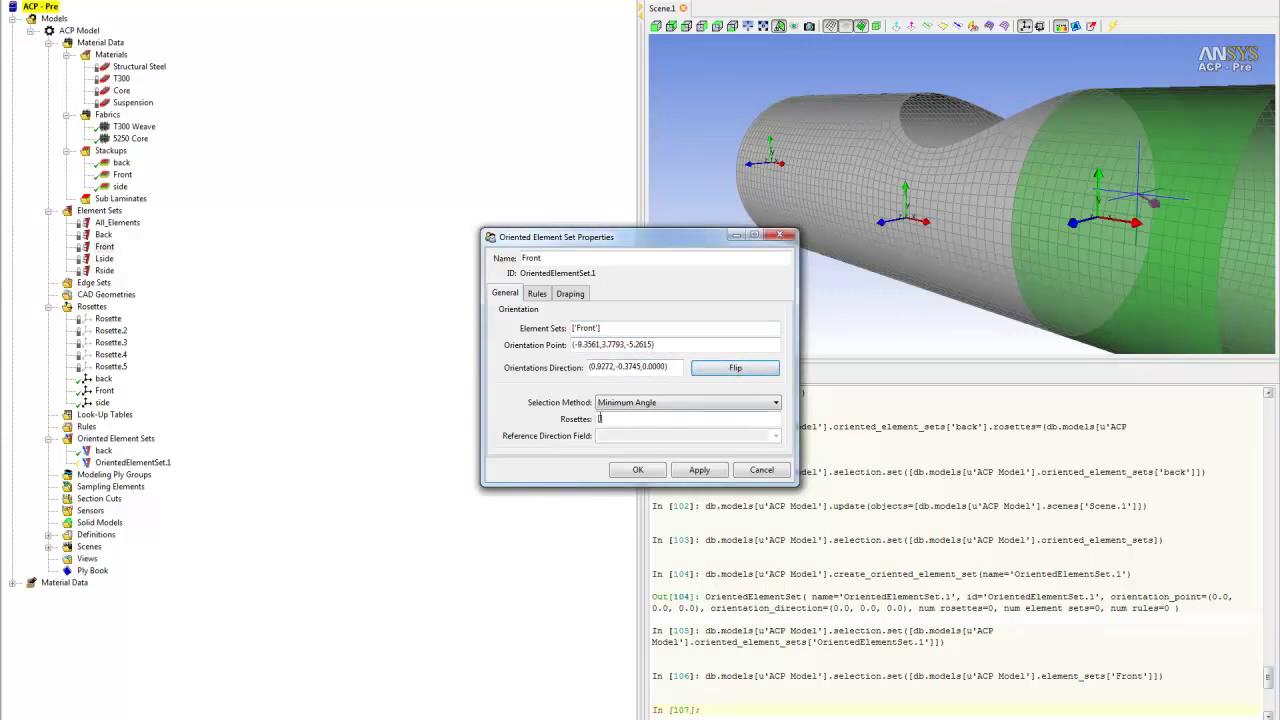
pyautogui.click(104, 390)
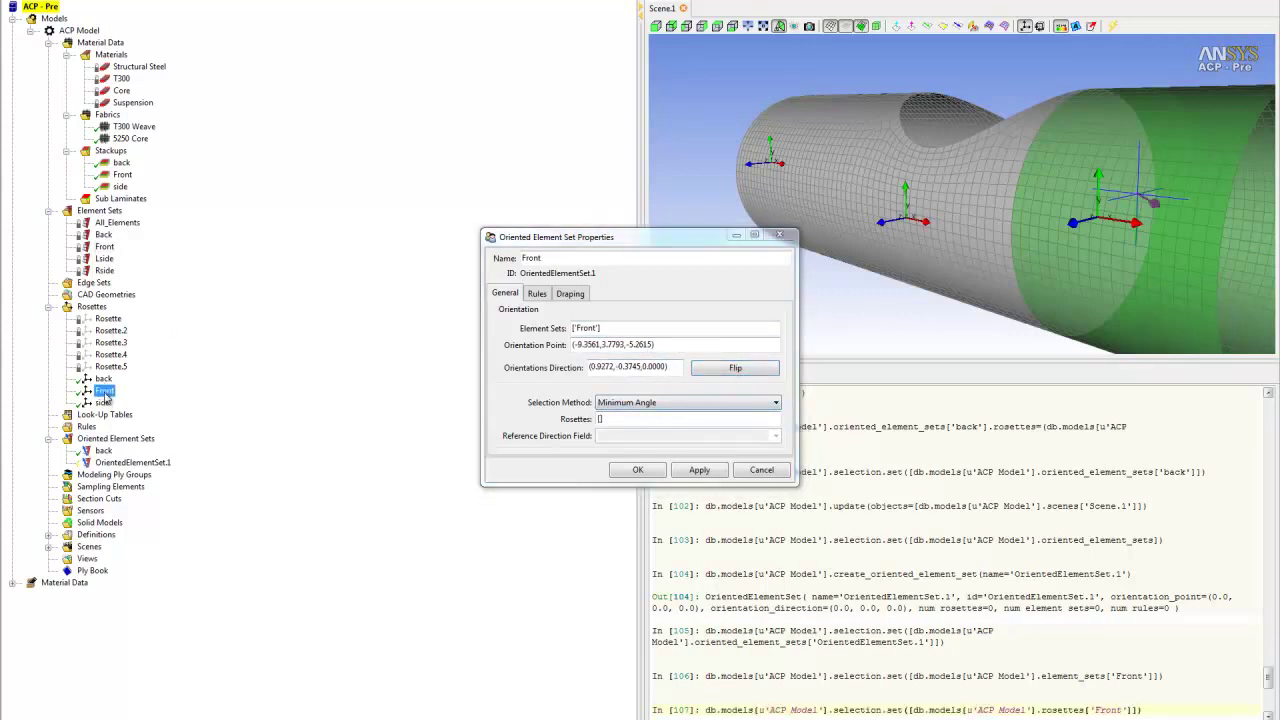
pyautogui.click(636, 471)
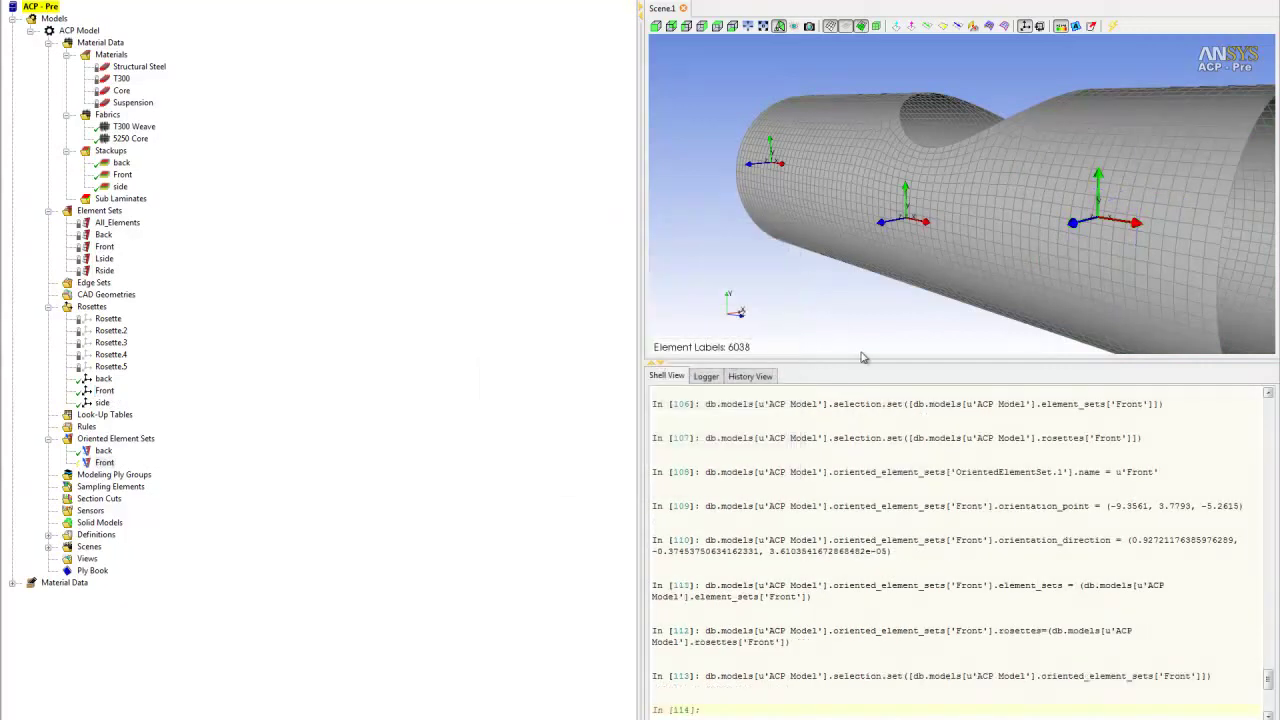
pyautogui.click(1112, 28)
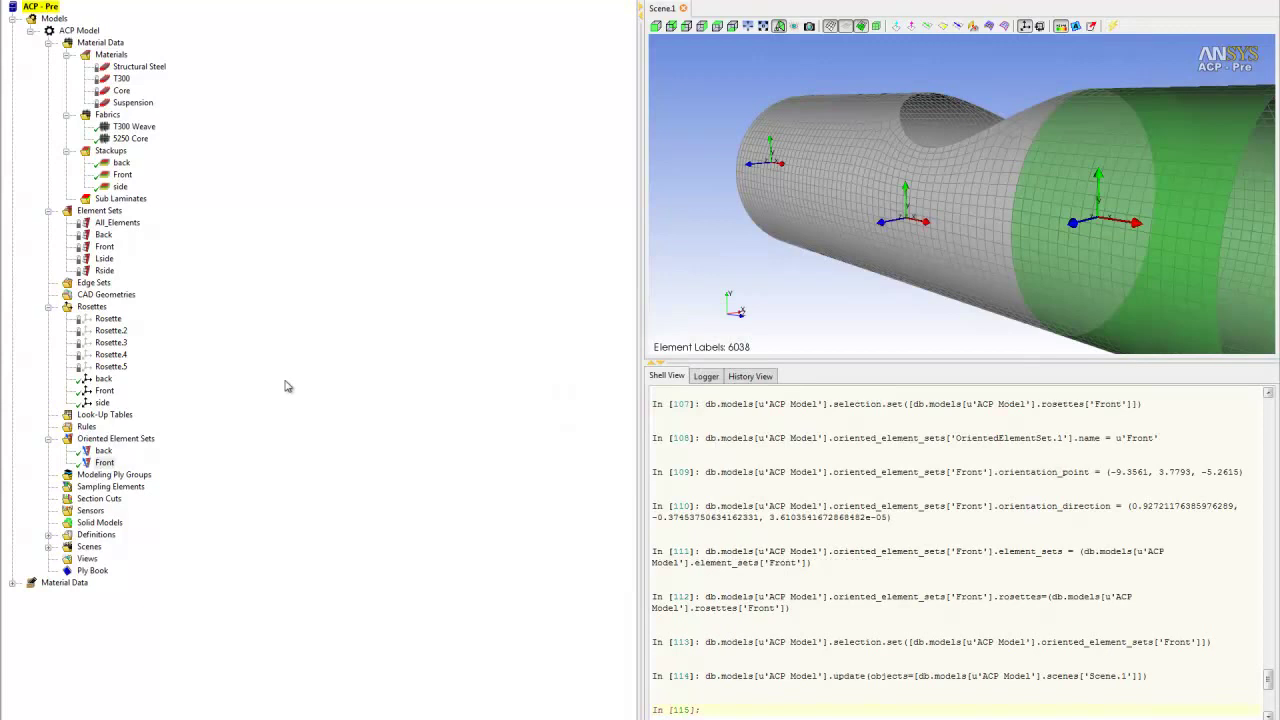
# - Create a third oriented element set and assign the Lside element set to it
pyautogui.click(147, 440)
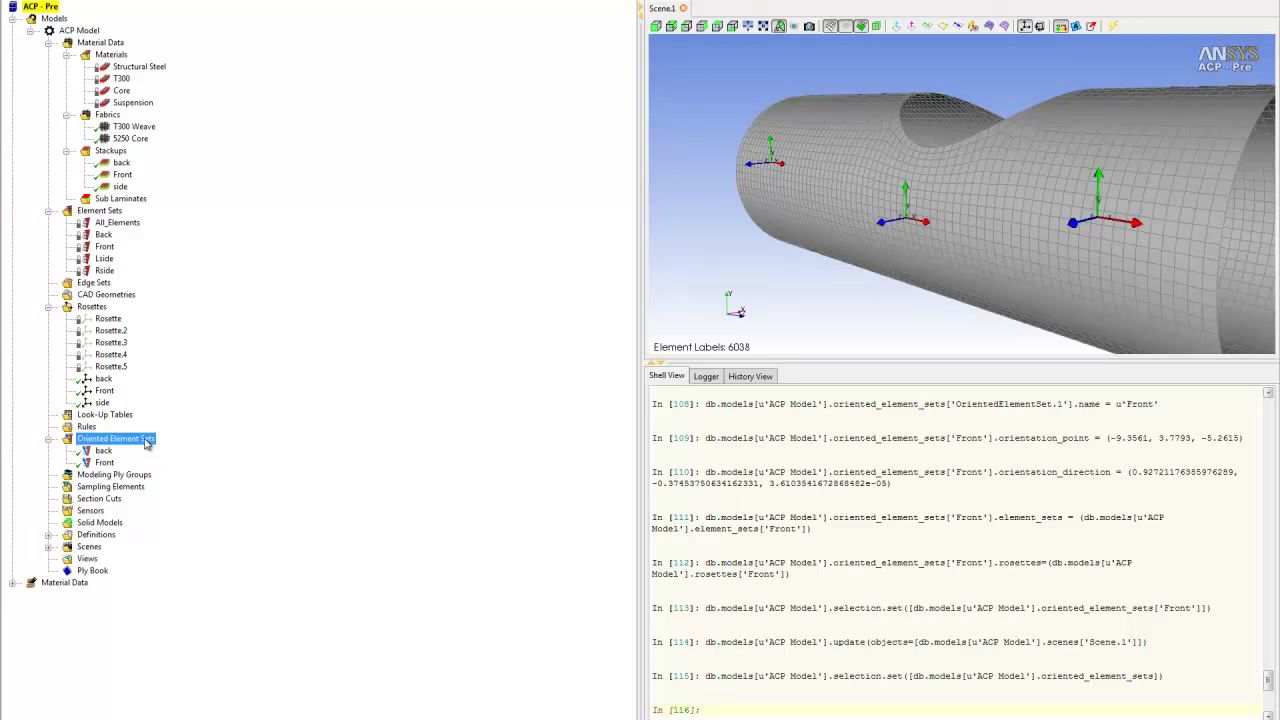
pyautogui.rightClick(146, 444)
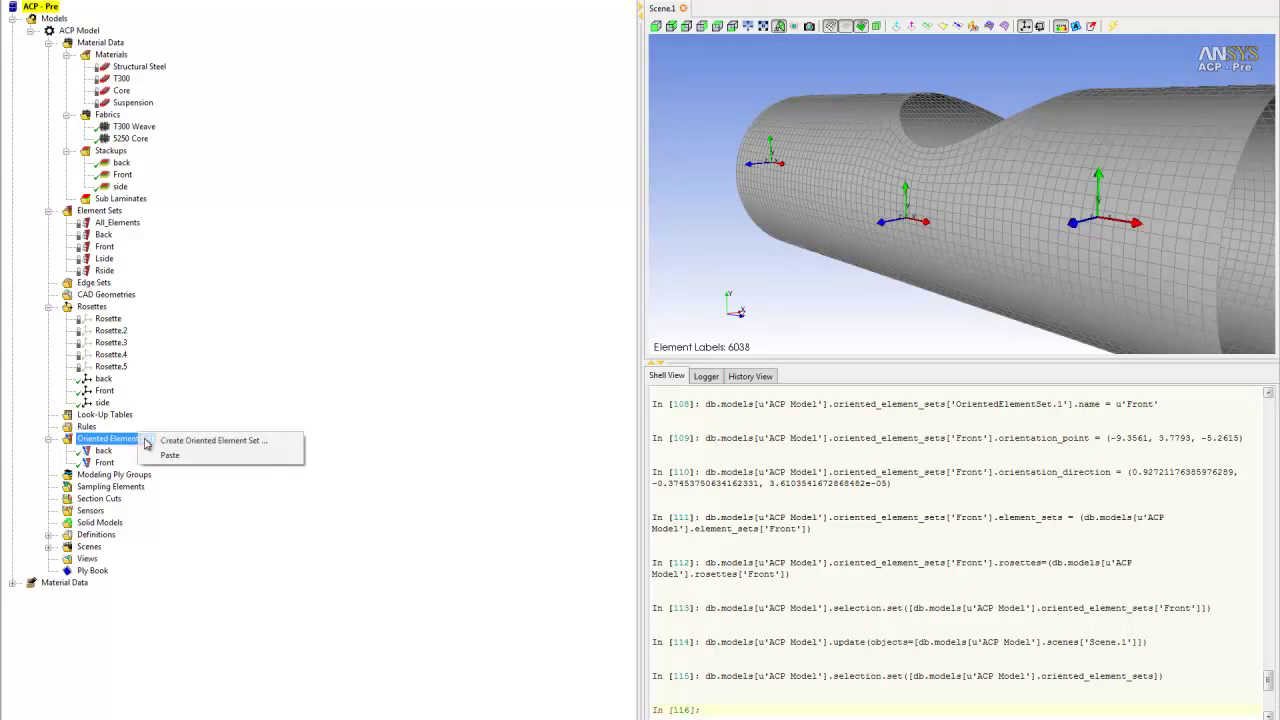
pyautogui.click(201, 443)
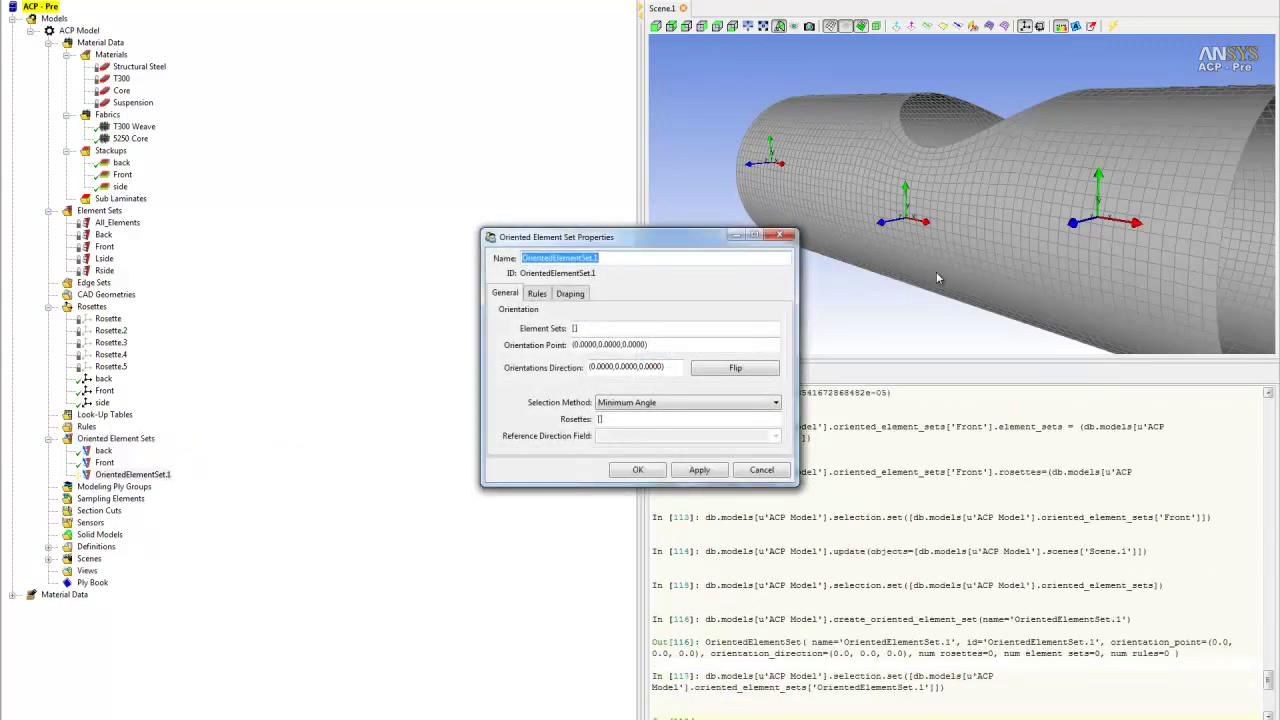
pyautogui.click(575, 328)
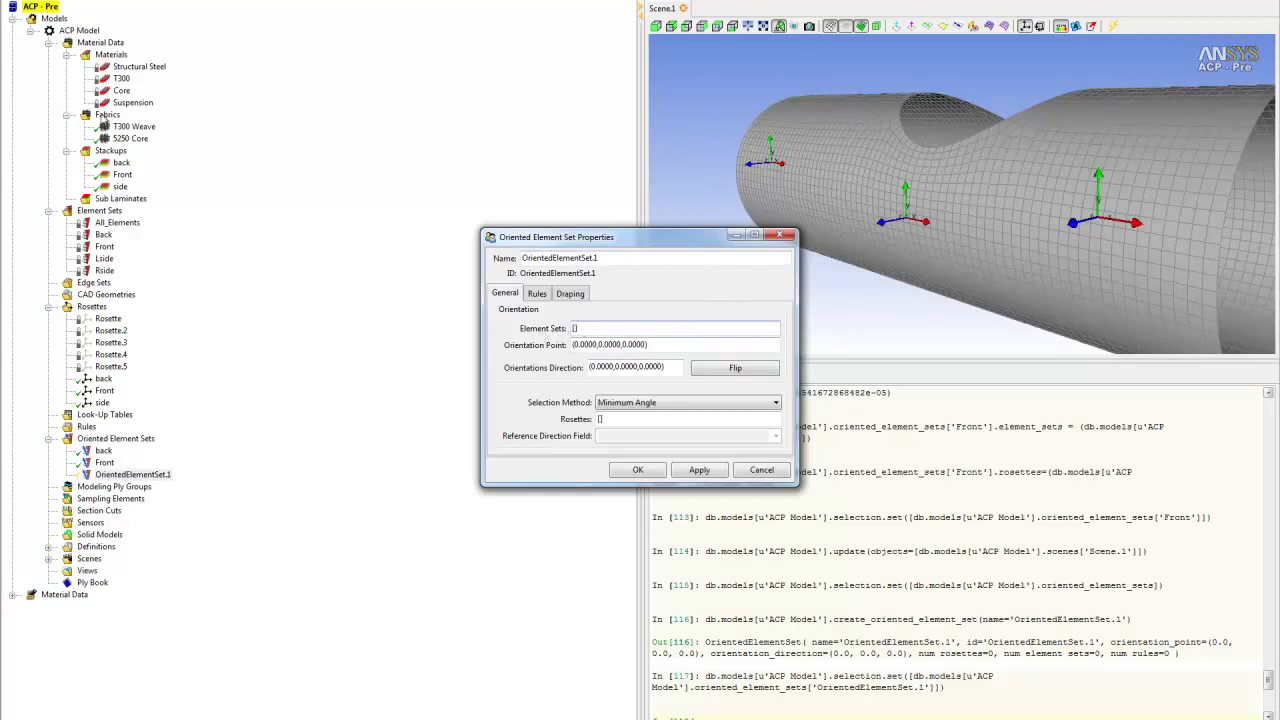
pyautogui.click(105, 258)
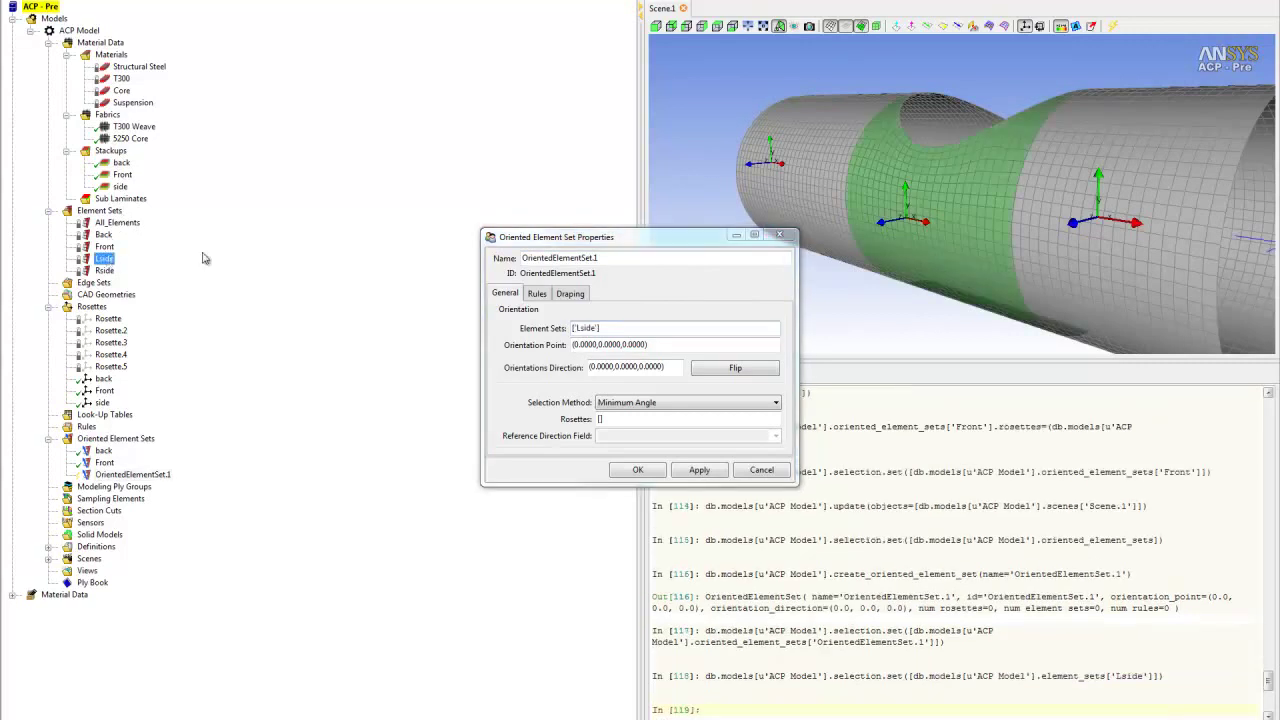
# - Pick the orientation point on the Lside section's wall at about (-9.88, 2.07, -24.07) and flip its direction to point inward
pyautogui.click(617, 346)
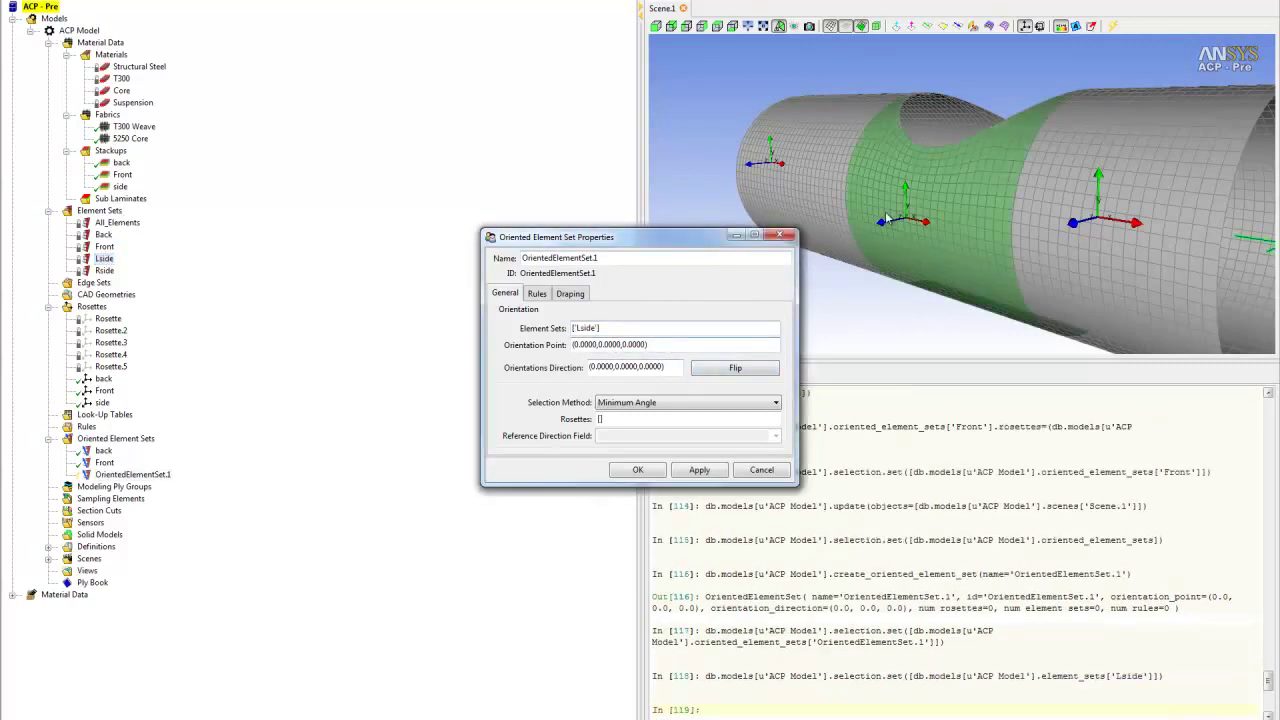
pyautogui.click(918, 200)
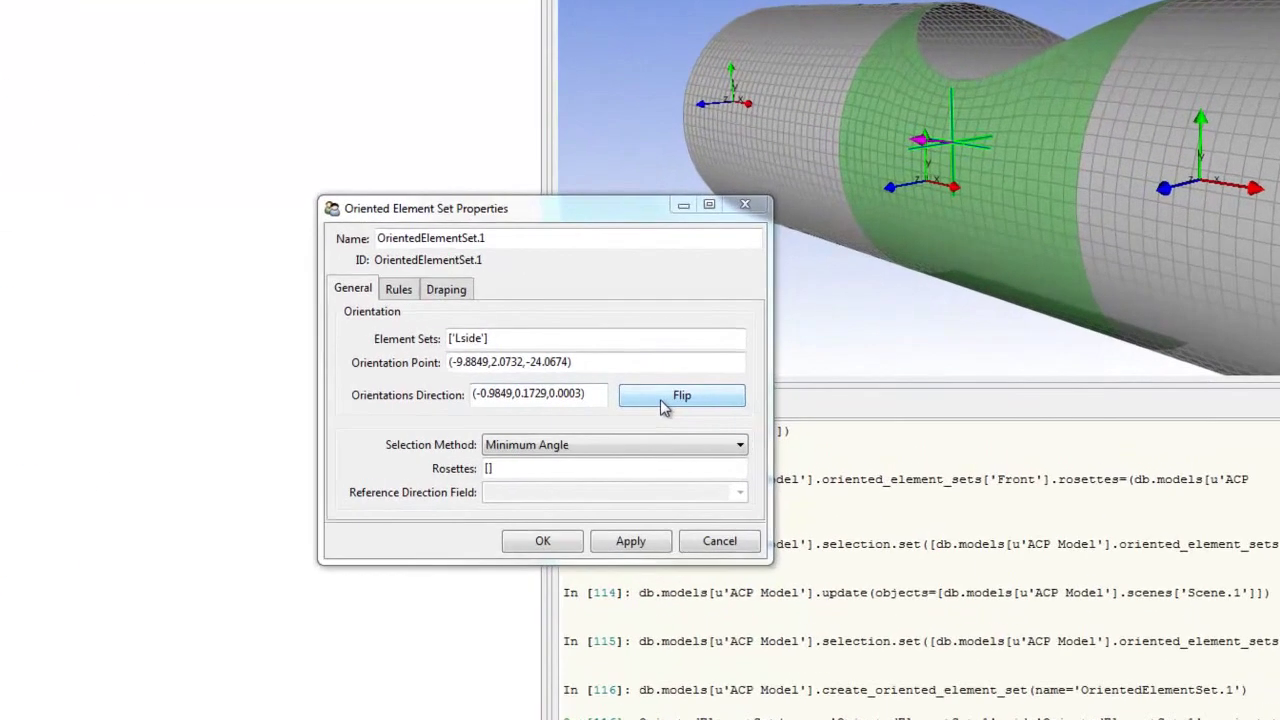
pyautogui.click(660, 400)
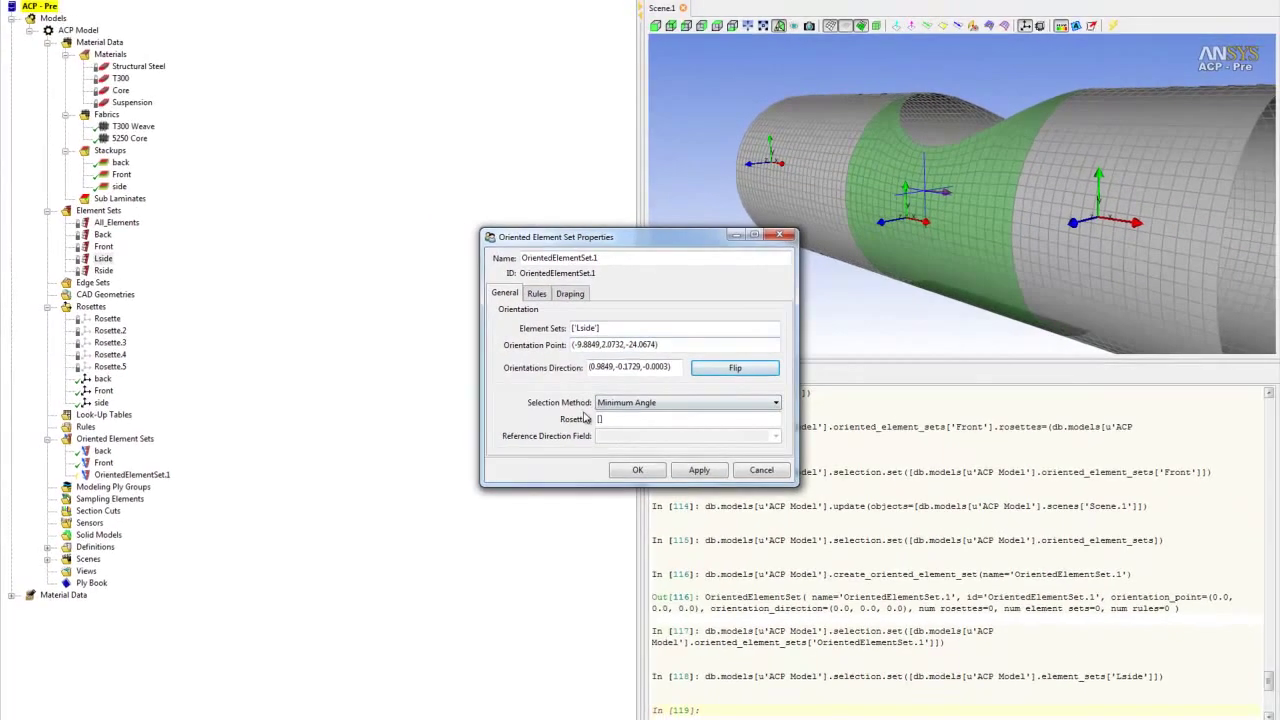
# - Assign the side rosette to the Lside section's oriented element set, name the set Lside and accept its definition
pyautogui.click(470, 476)
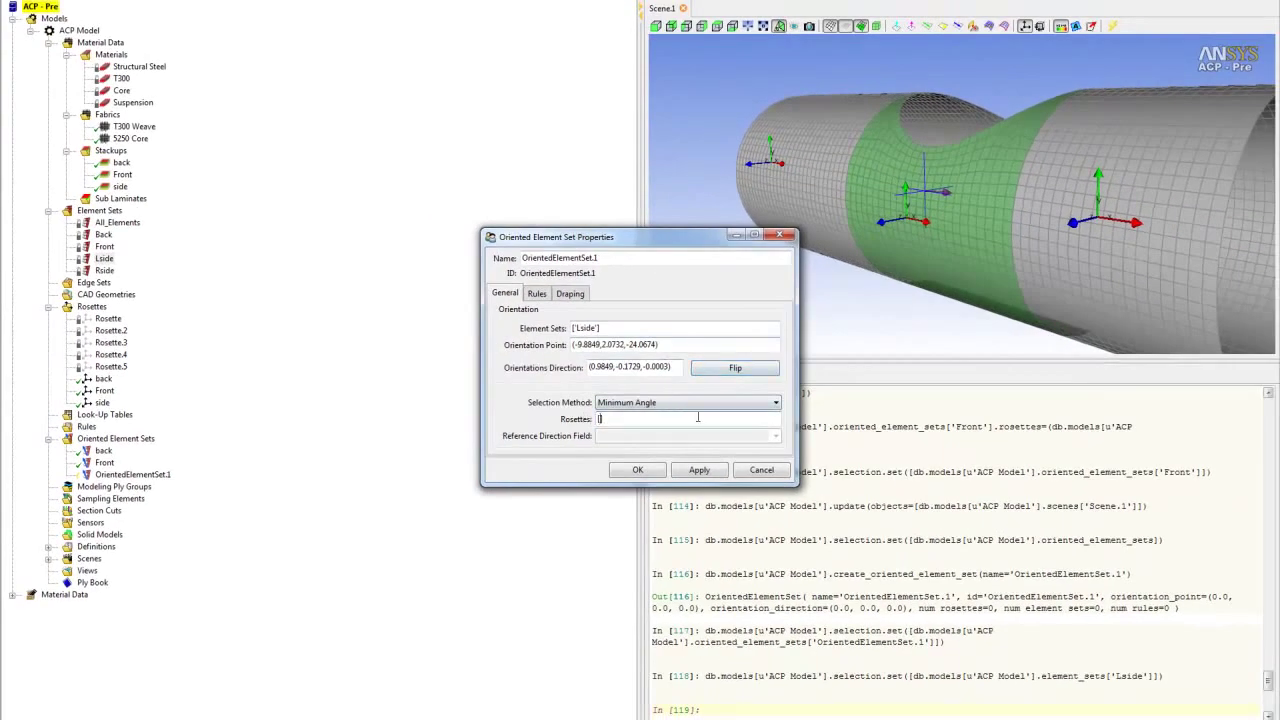
pyautogui.click(103, 403)
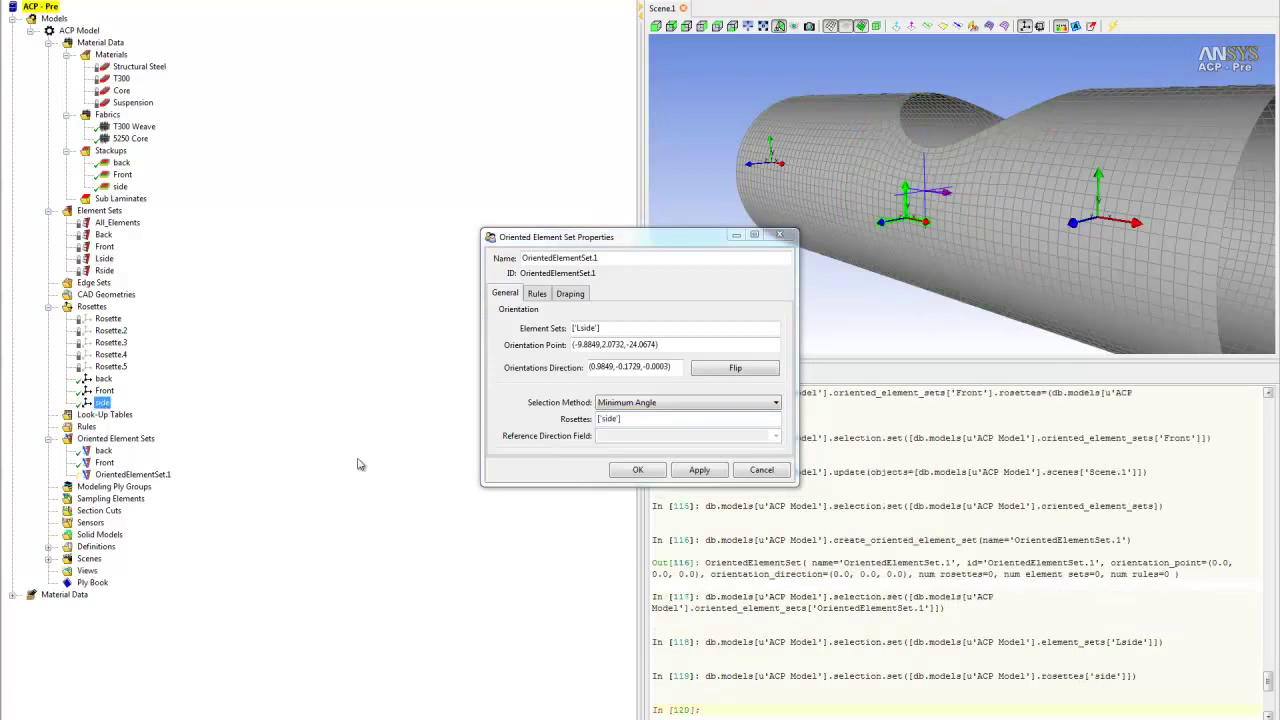
pyautogui.click(646, 475)
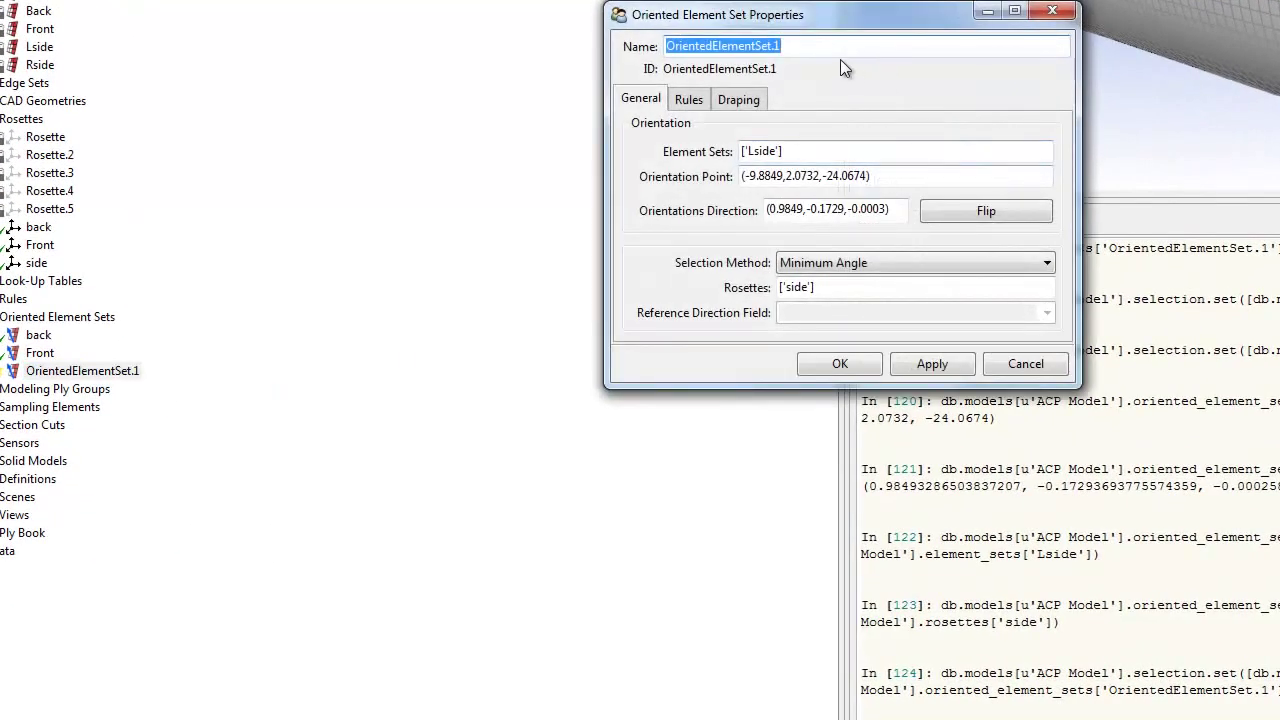
pyautogui.write('Lside')
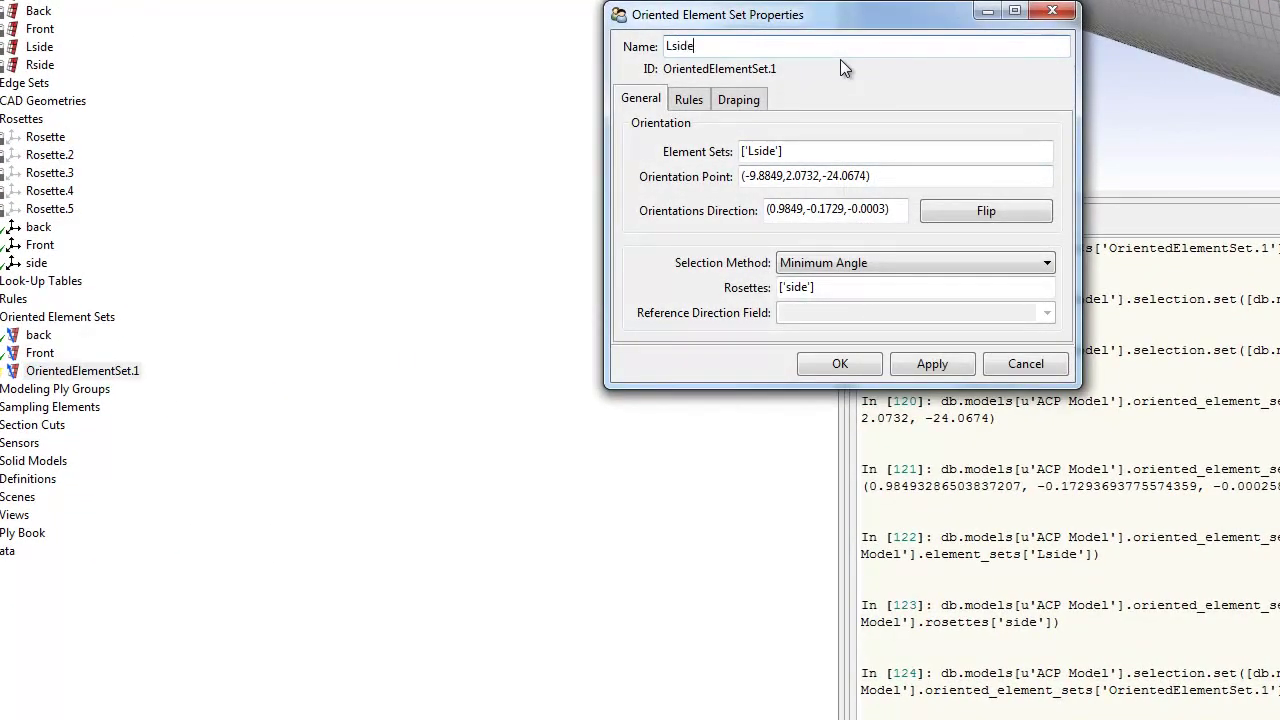
pyautogui.click(840, 364)
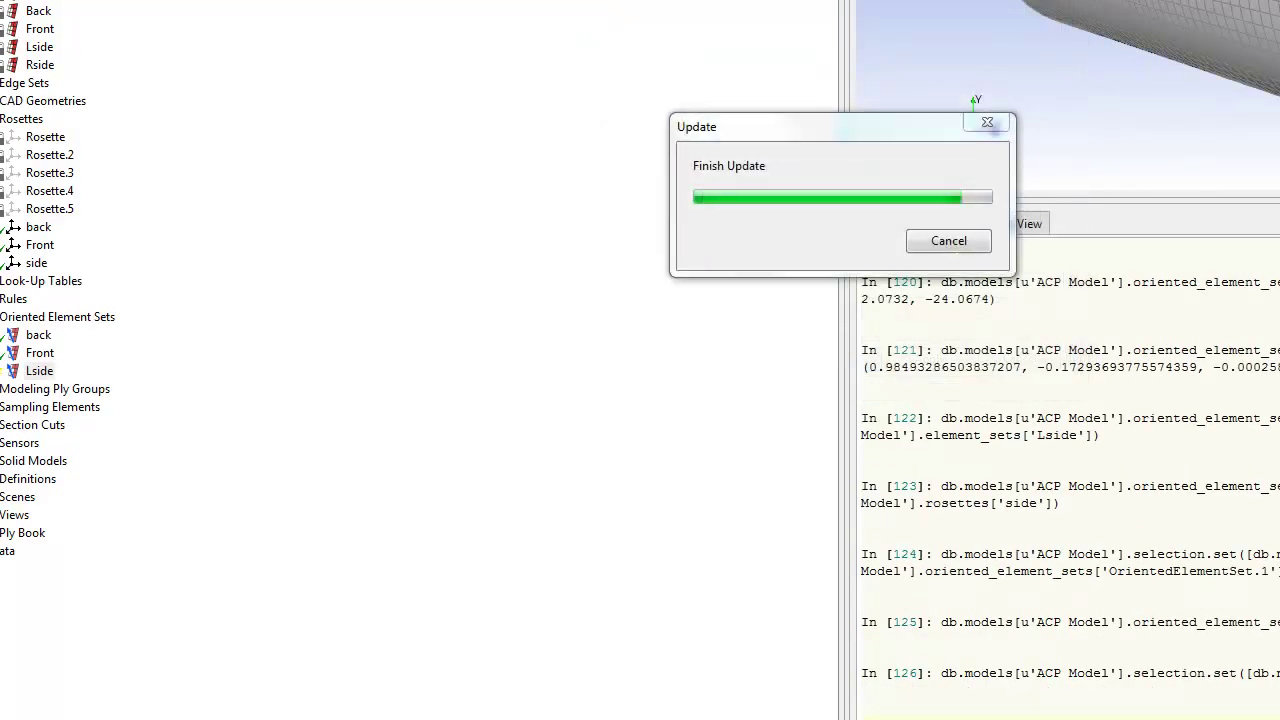
# - Create a fourth oriented element set named Rside and assign the Rside element set to it
pyautogui.click(64, 317)
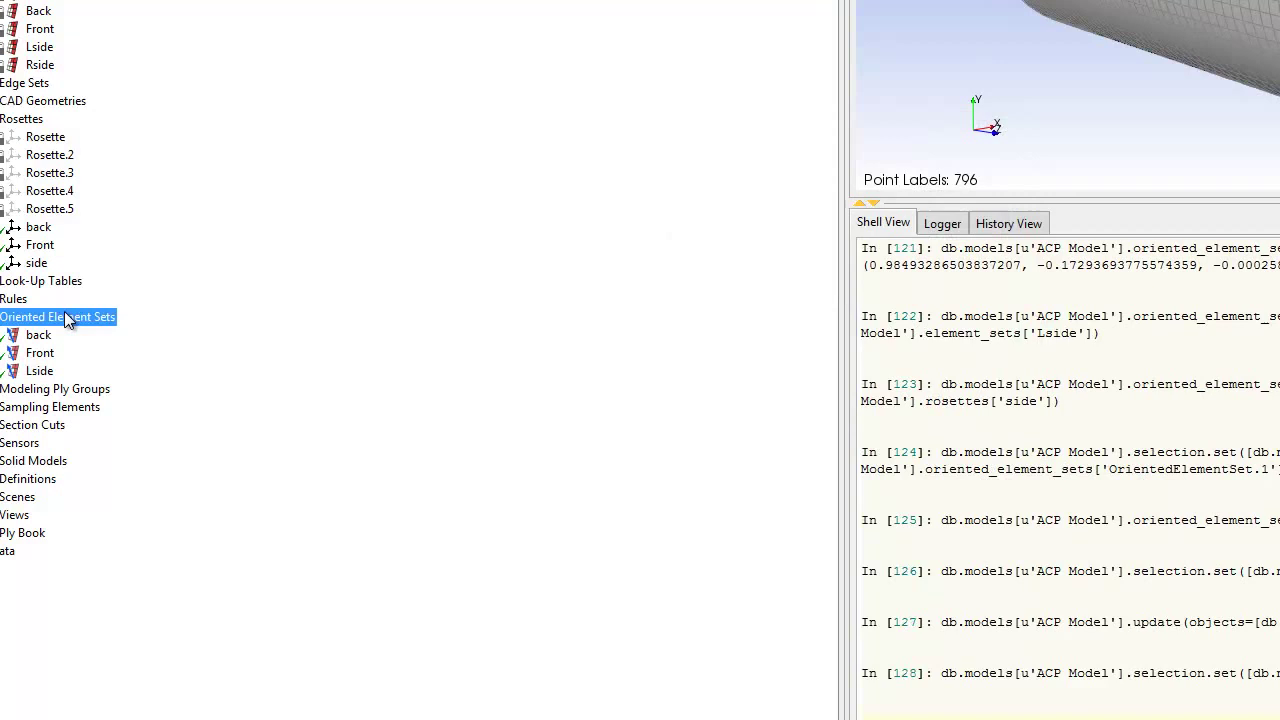
pyautogui.rightClick(64, 317)
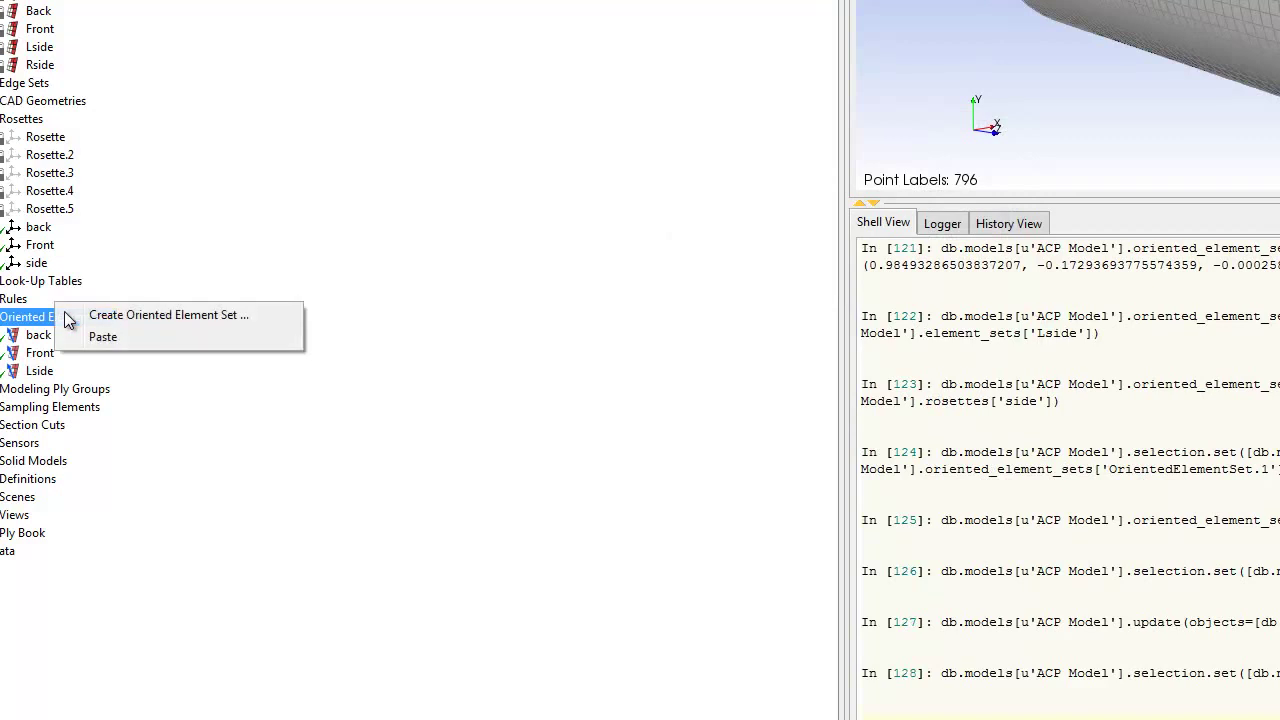
pyautogui.click(170, 315)
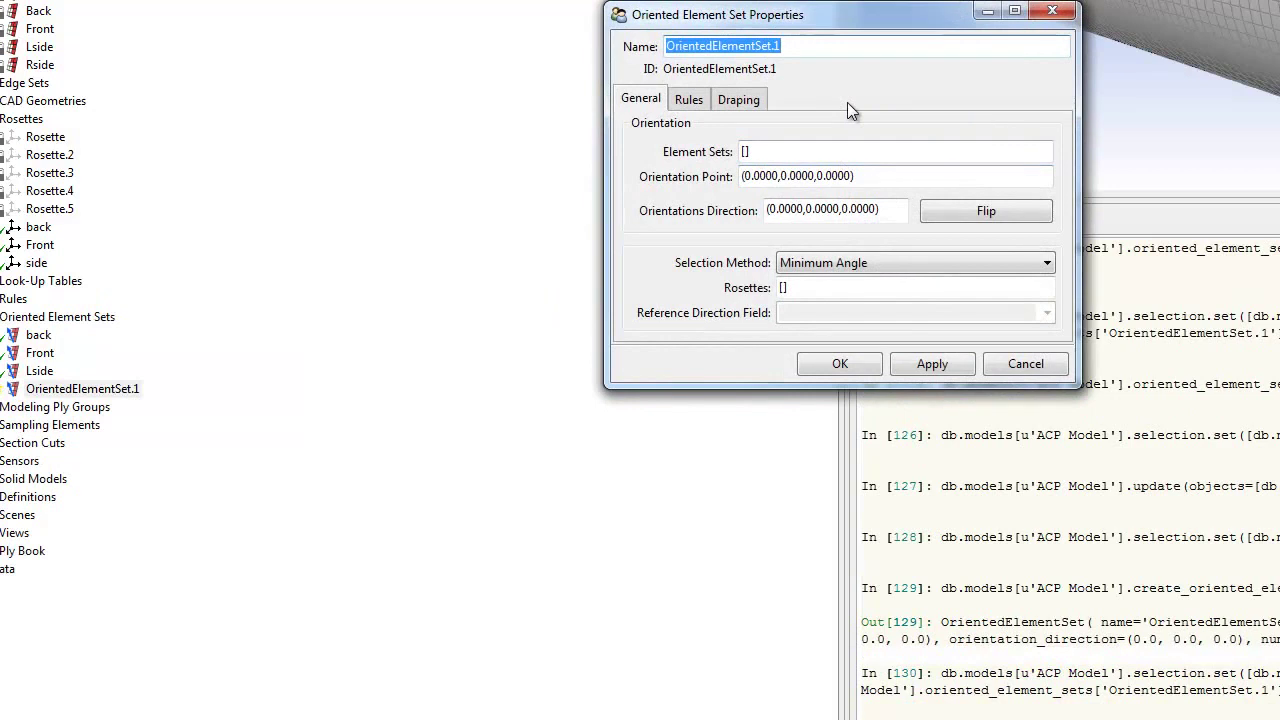
pyautogui.write('Rside')
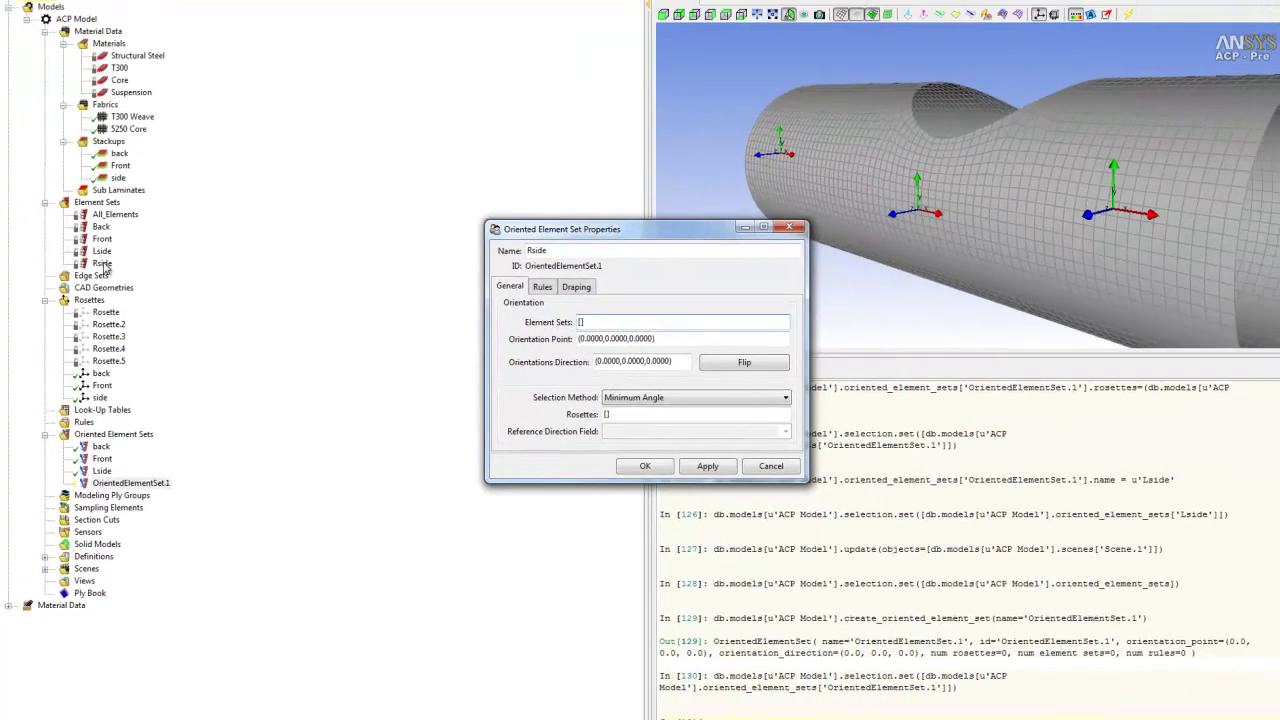
pyautogui.click(103, 264)
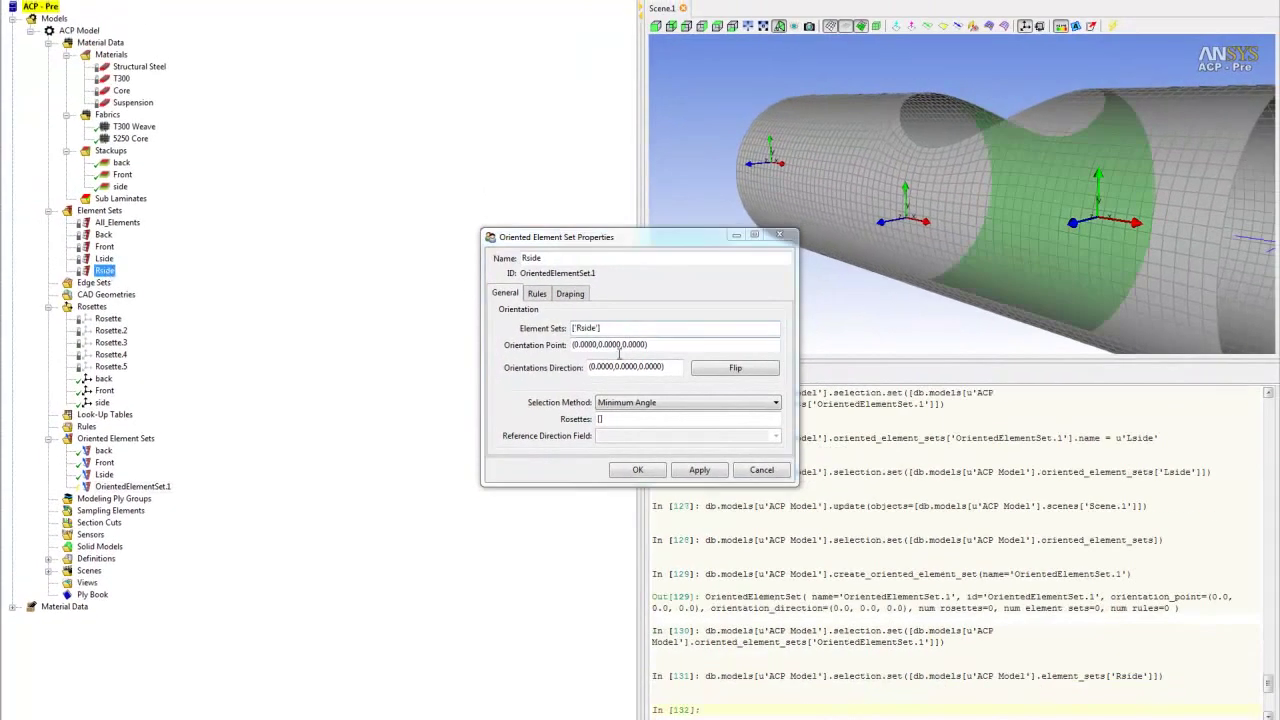
# - Pick the orientation point on the Rside section's wall at about (10.10, 0, -24.13) and flip its direction to point inward
pyautogui.moveTo(1162, 60); pyautogui.dragTo(1022, 183, button='middle')
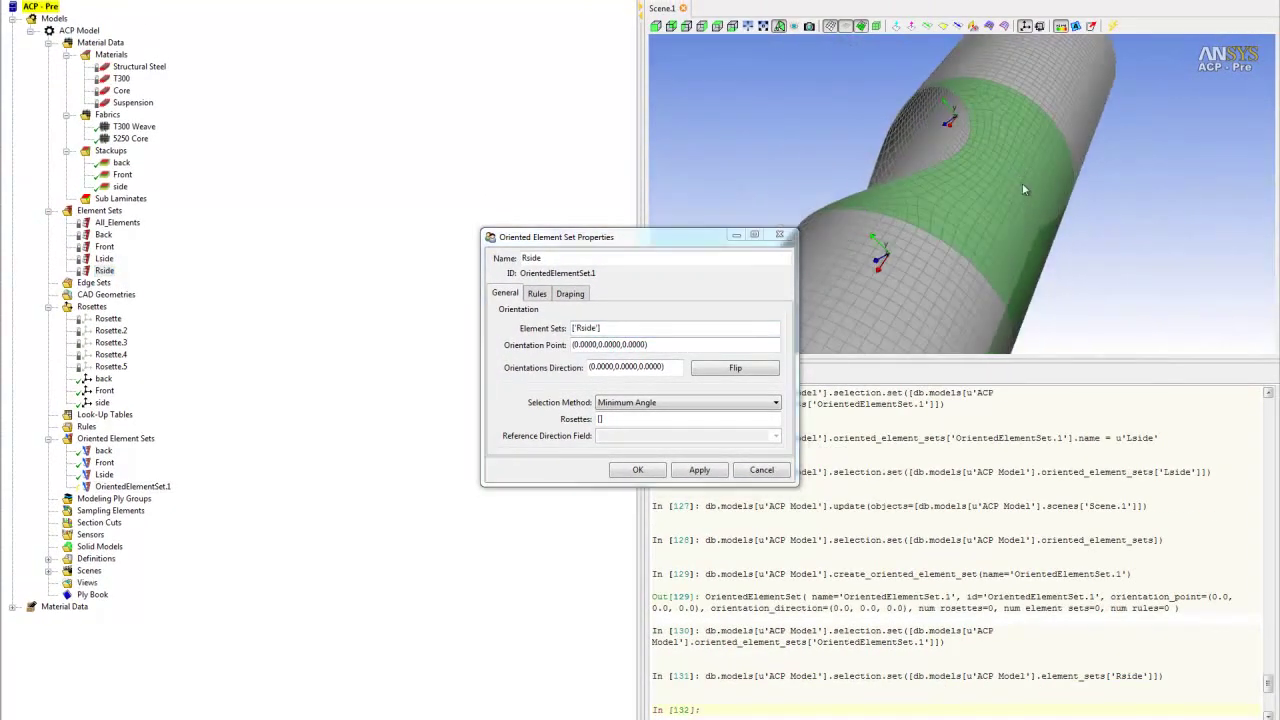
pyautogui.click(1020, 186)
pyautogui.click(737, 370)
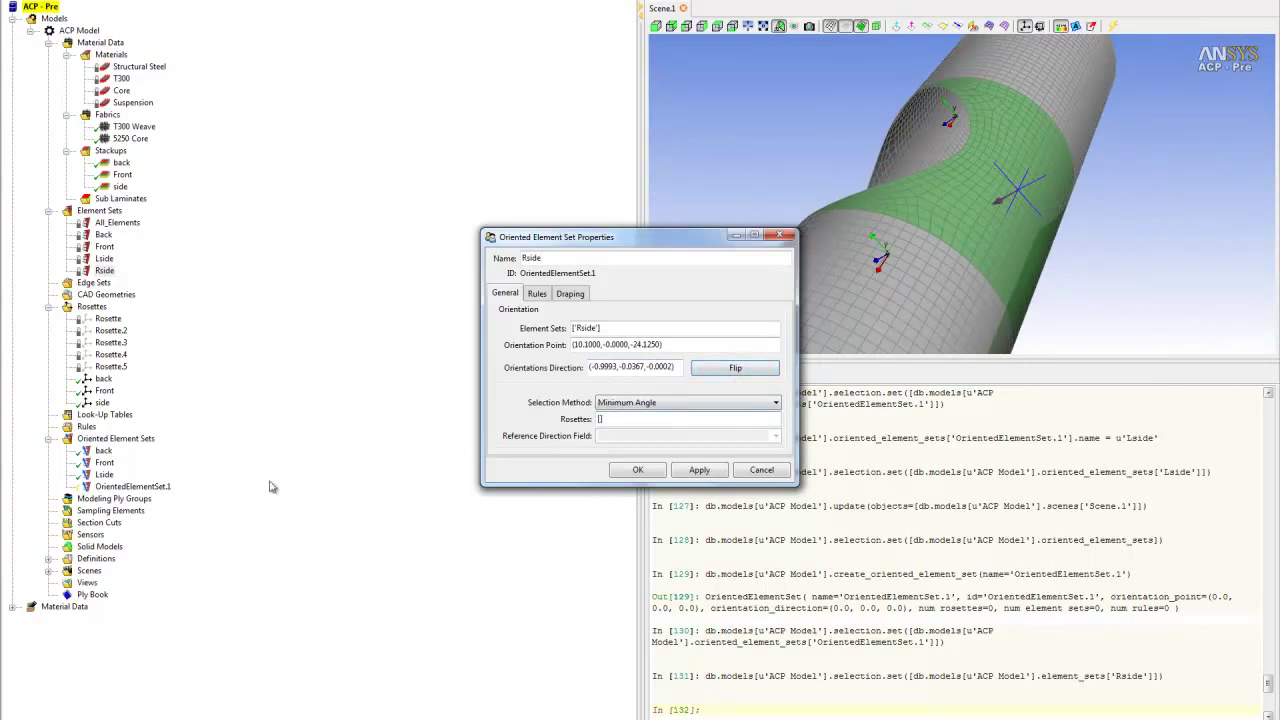
# - Assign the side rosette to the Rside oriented element set, accept its definition and update the model
pyautogui.click(103, 403)
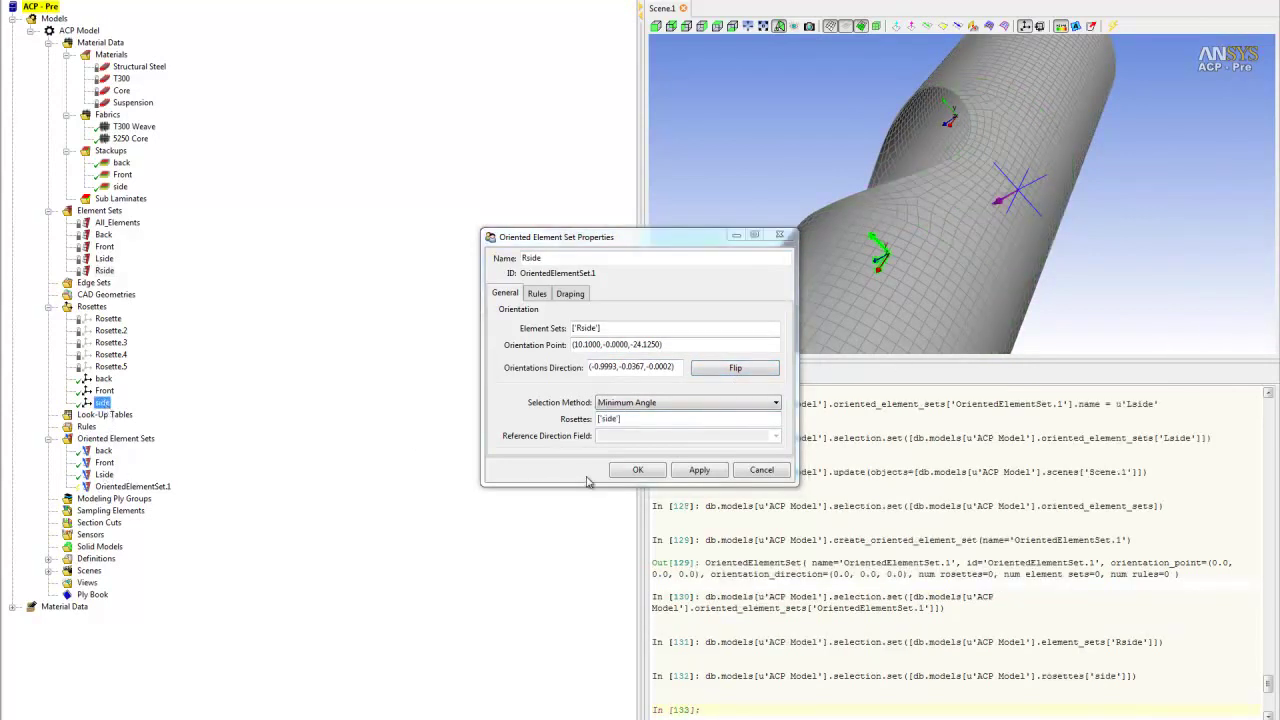
pyautogui.click(640, 470)
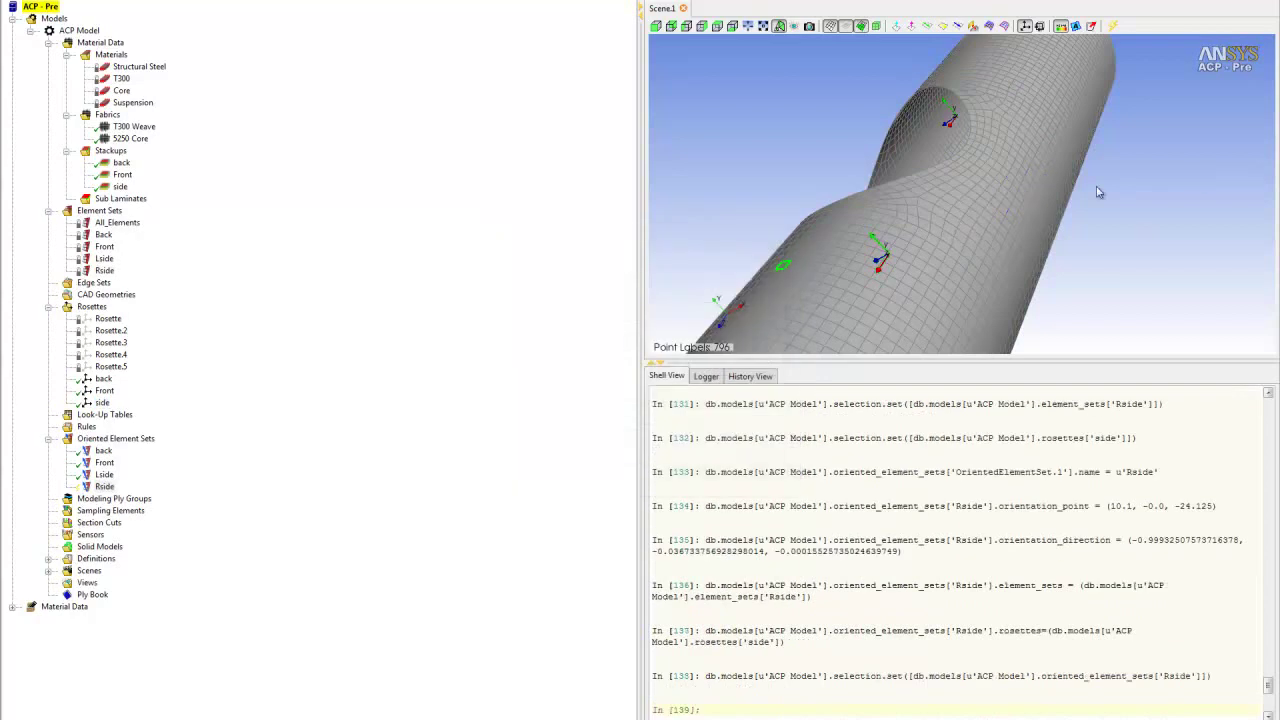
pyautogui.moveTo(1097, 193); pyautogui.dragTo(1064, 178, button='middle')
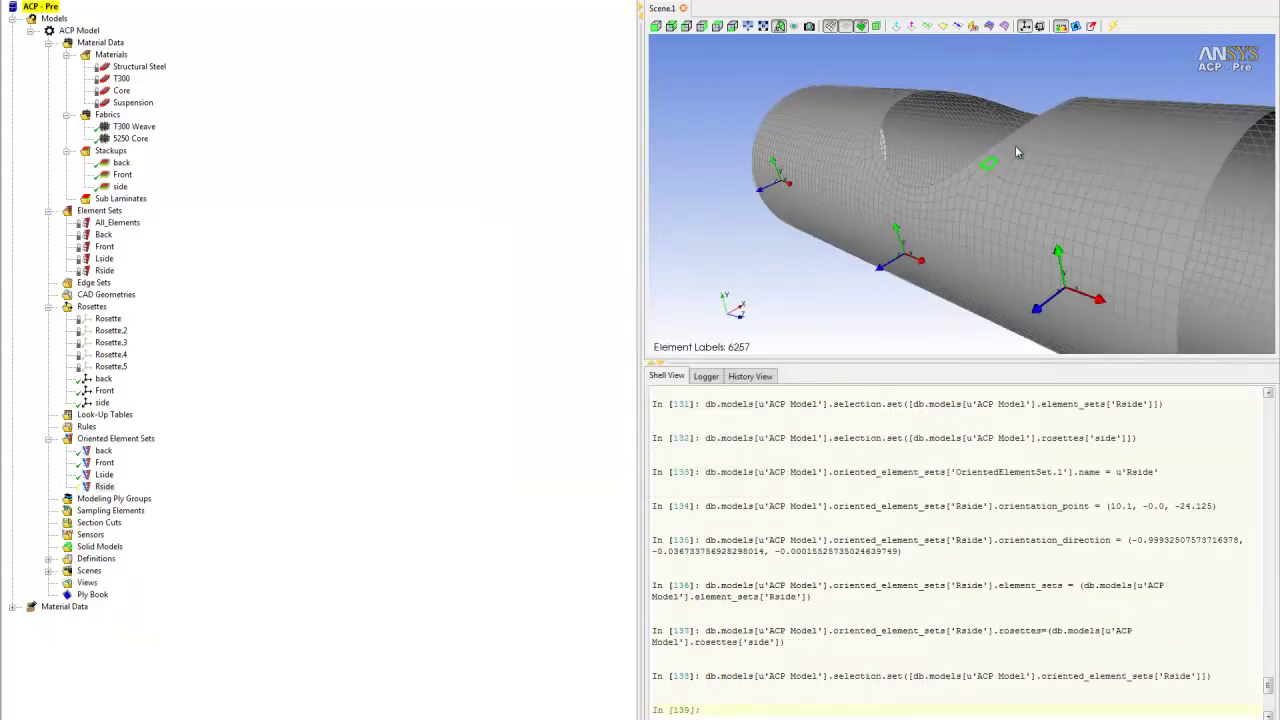
pyautogui.moveTo(1067, 118); pyautogui.dragTo(1070, 177, button='middle')
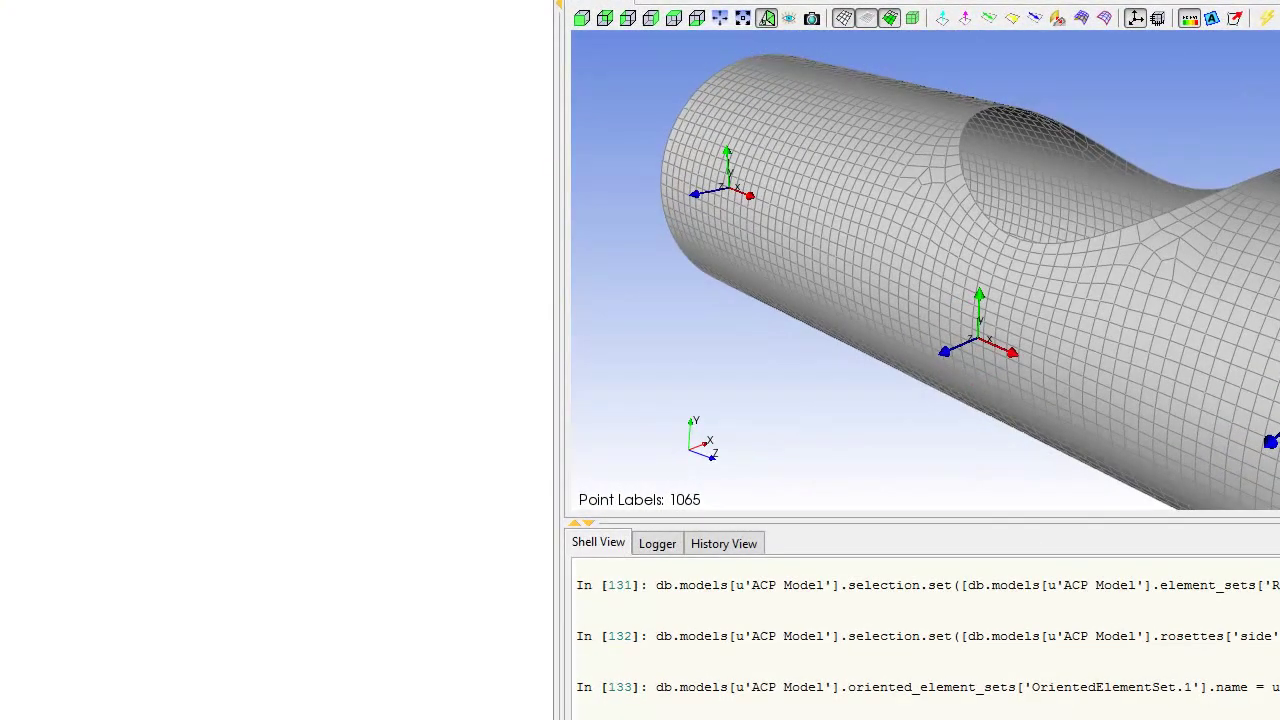
pyautogui.click(1267, 18)
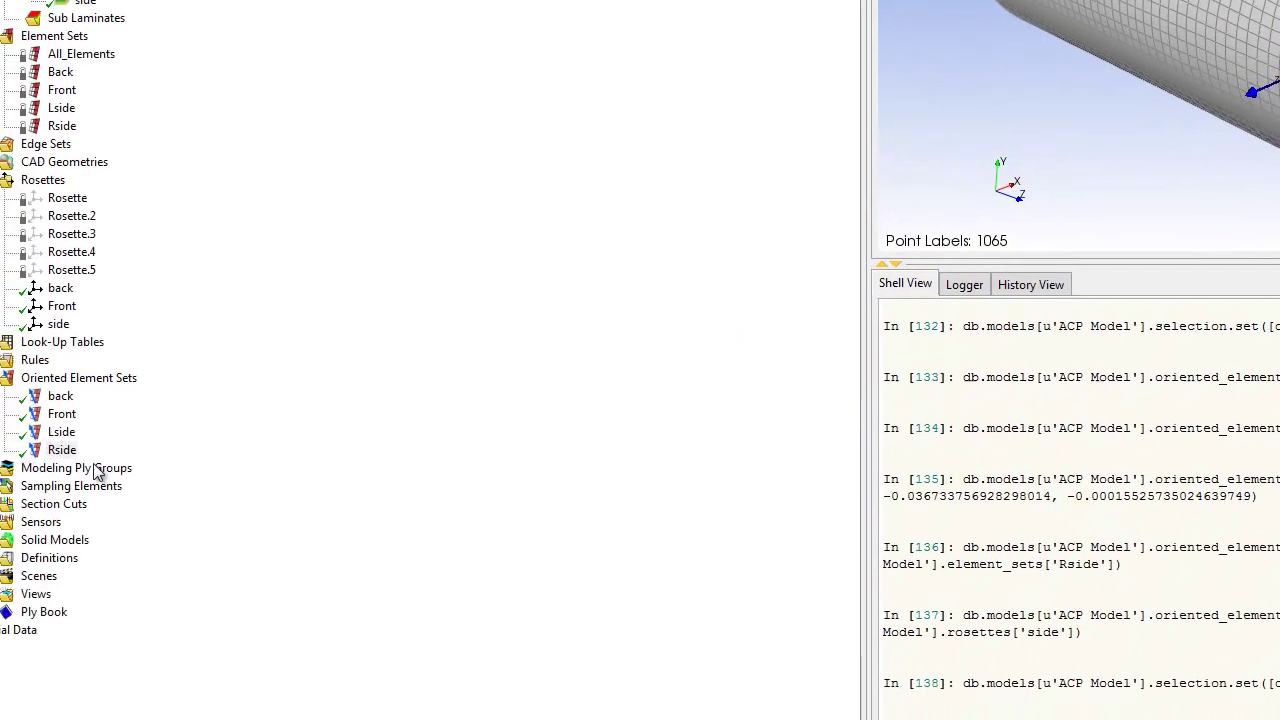
# - Create a modeling ply group named back
pyautogui.click(100, 468)
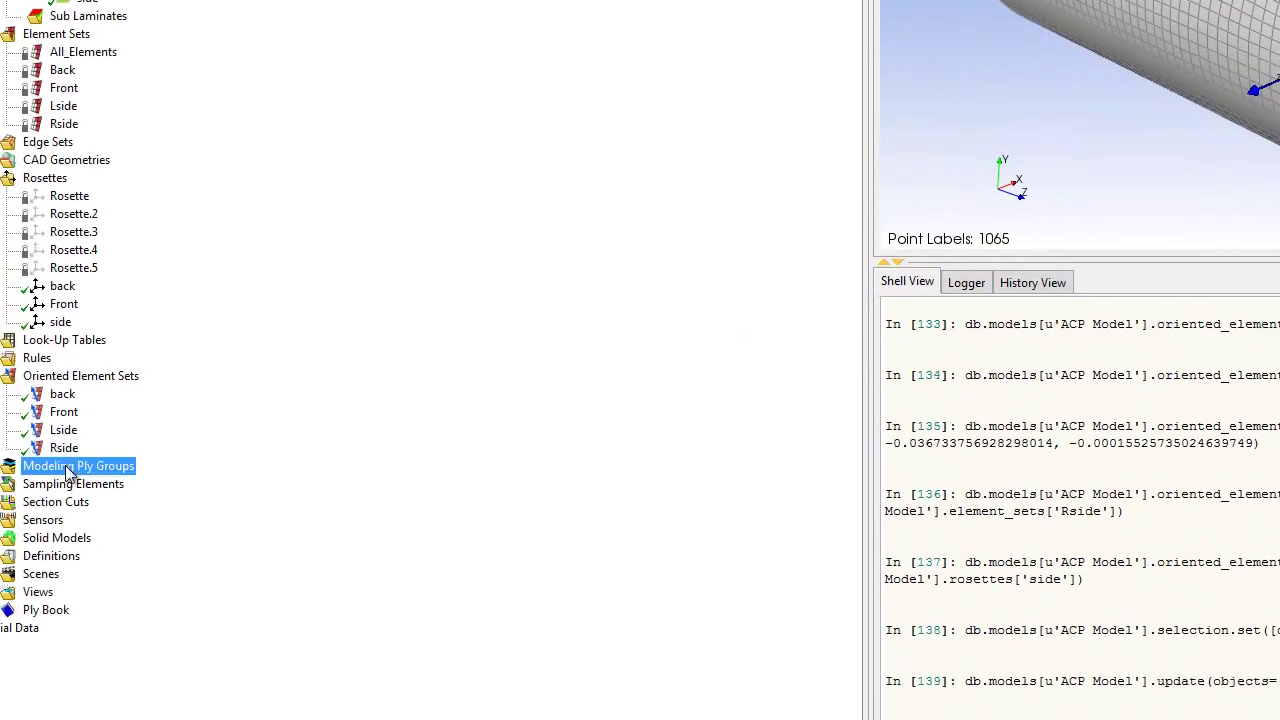
pyautogui.rightClick(98, 468)
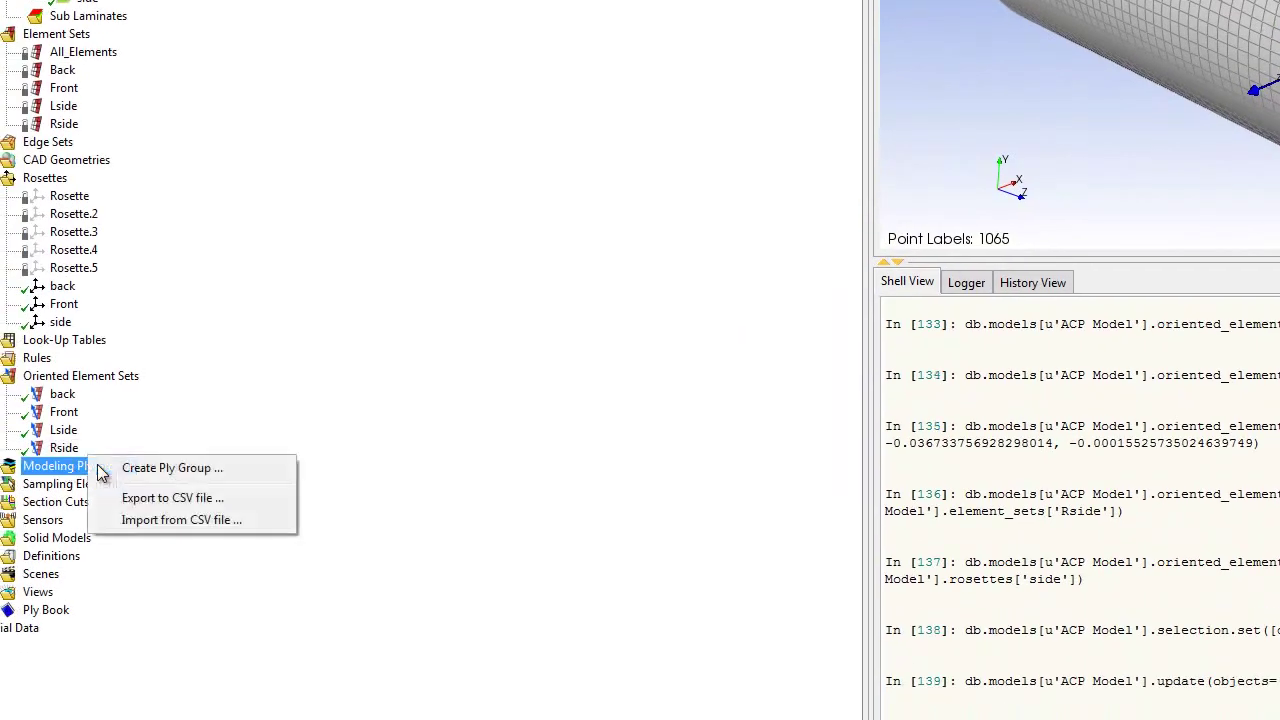
pyautogui.click(207, 473)
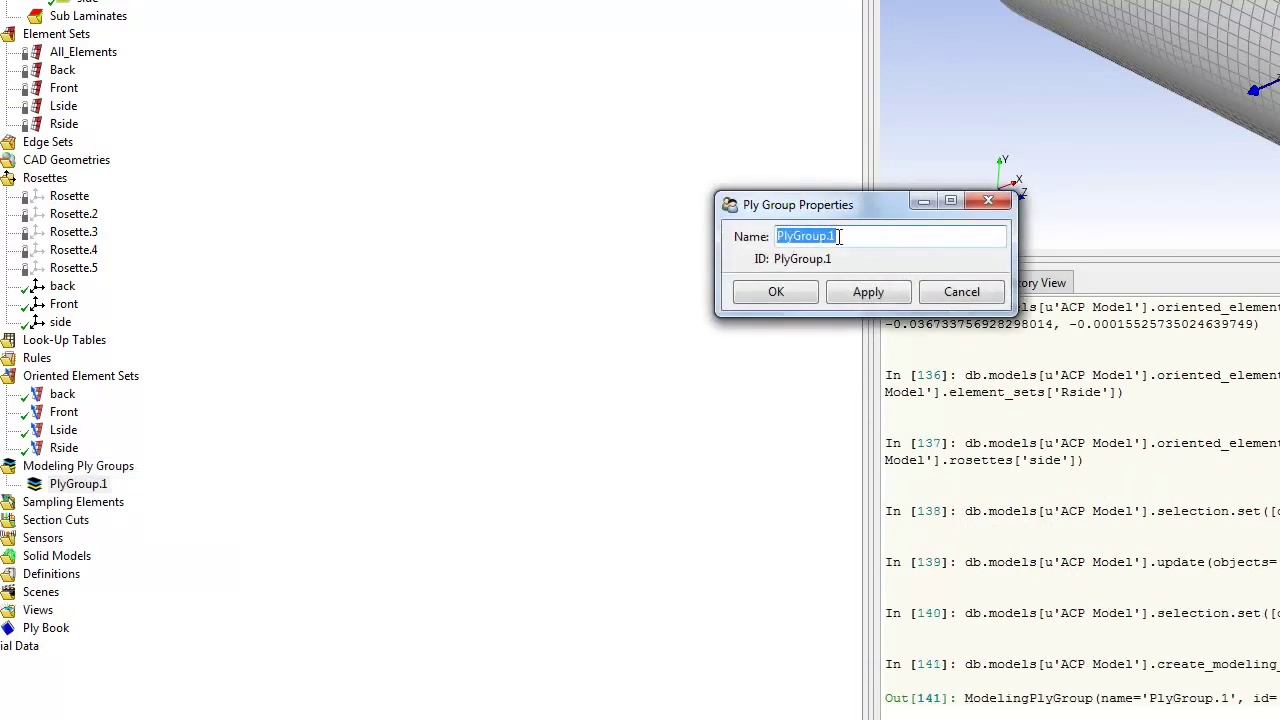
pyautogui.write('back')
pyautogui.click(777, 291)
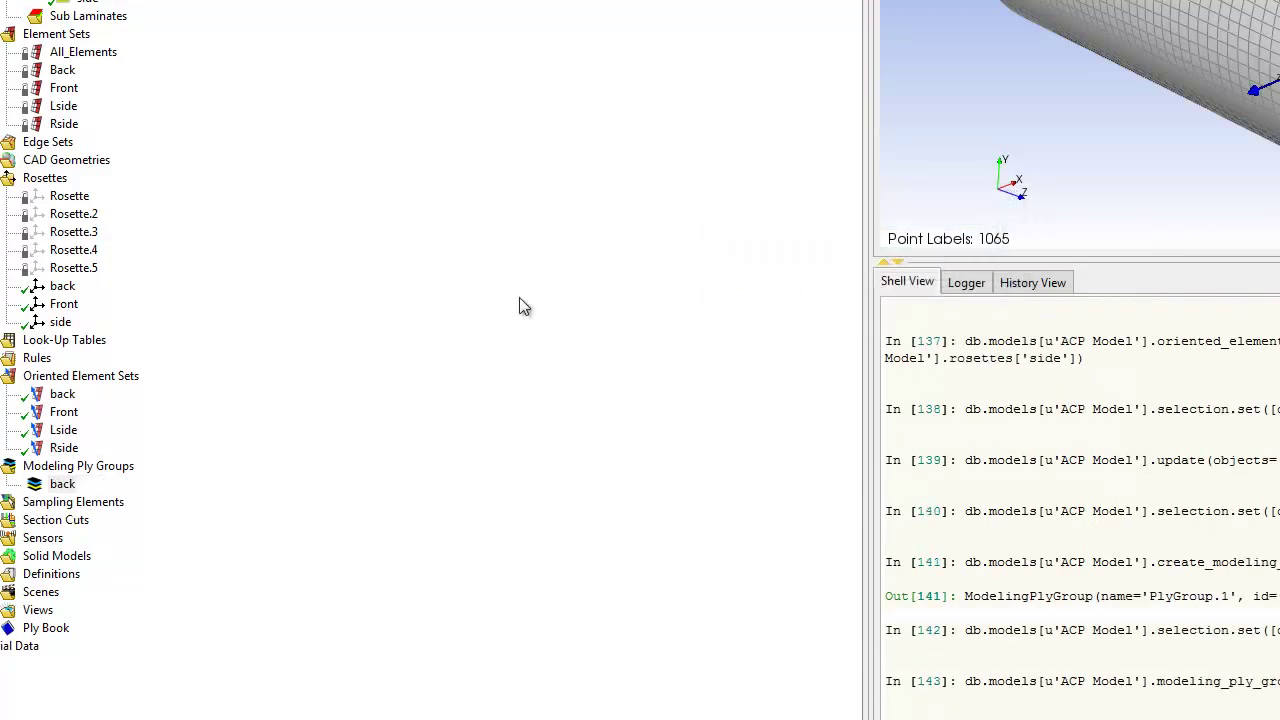
# - Add a modeling ply to the back ply group, using the back oriented element set and the back stackup as ply material
pyautogui.click(64, 487)
pyautogui.rightClick(64, 487)
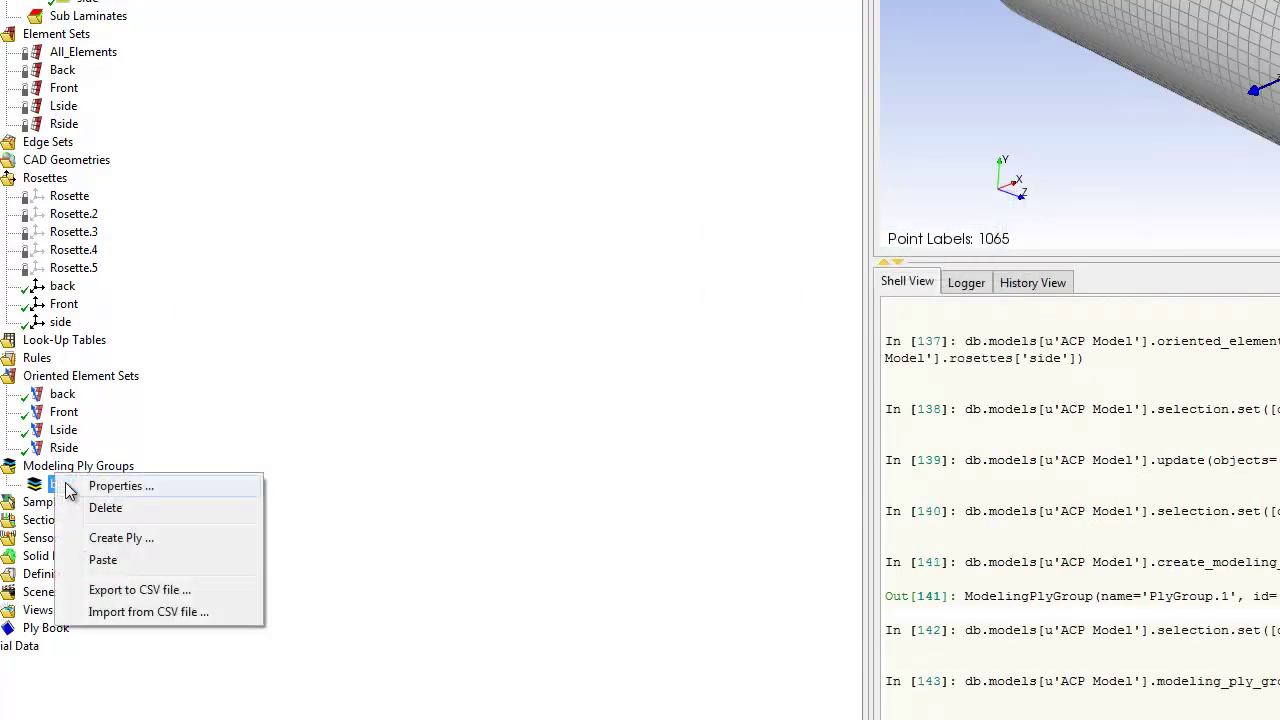
pyautogui.click(125, 537)
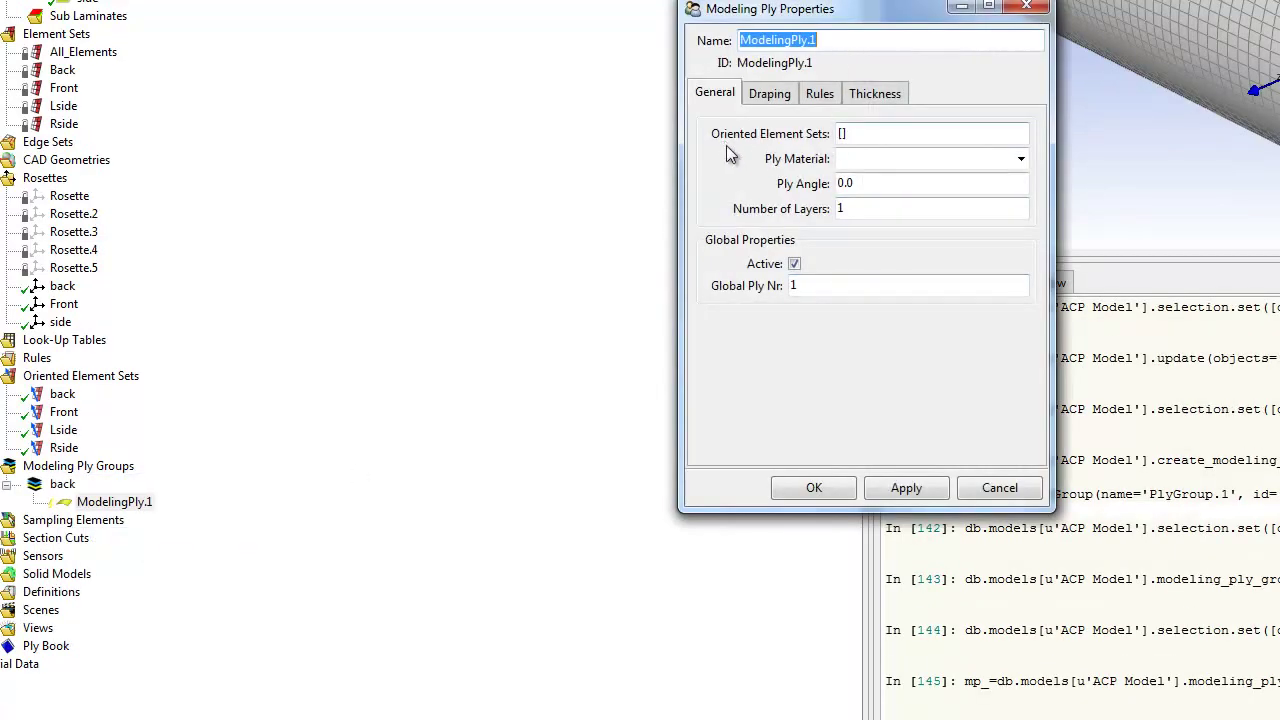
pyautogui.click(840, 134)
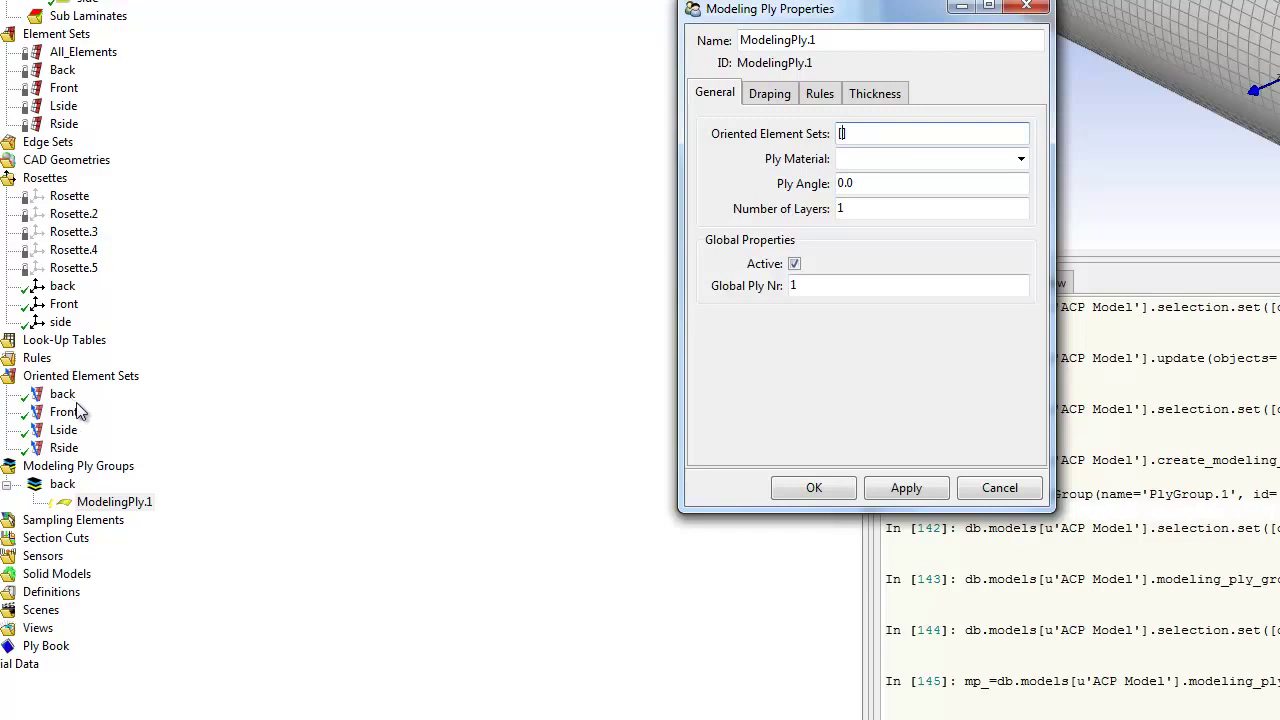
pyautogui.click(60, 396)
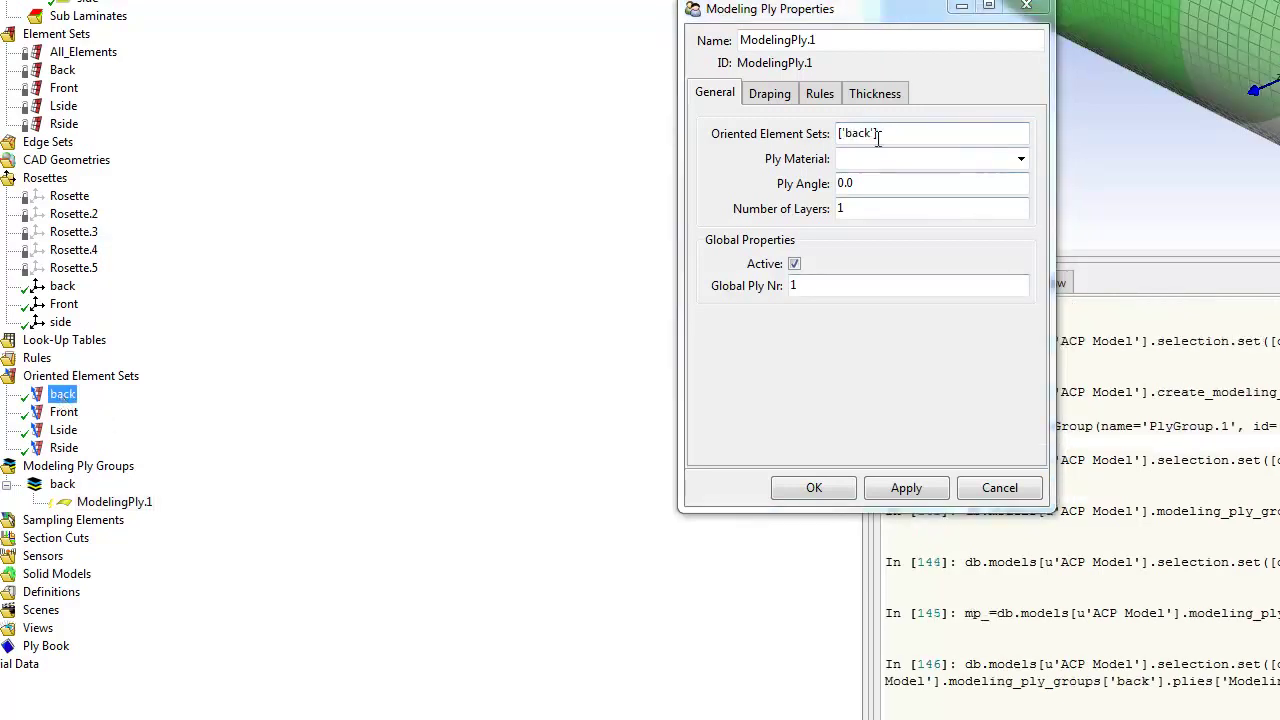
pyautogui.click(1021, 158)
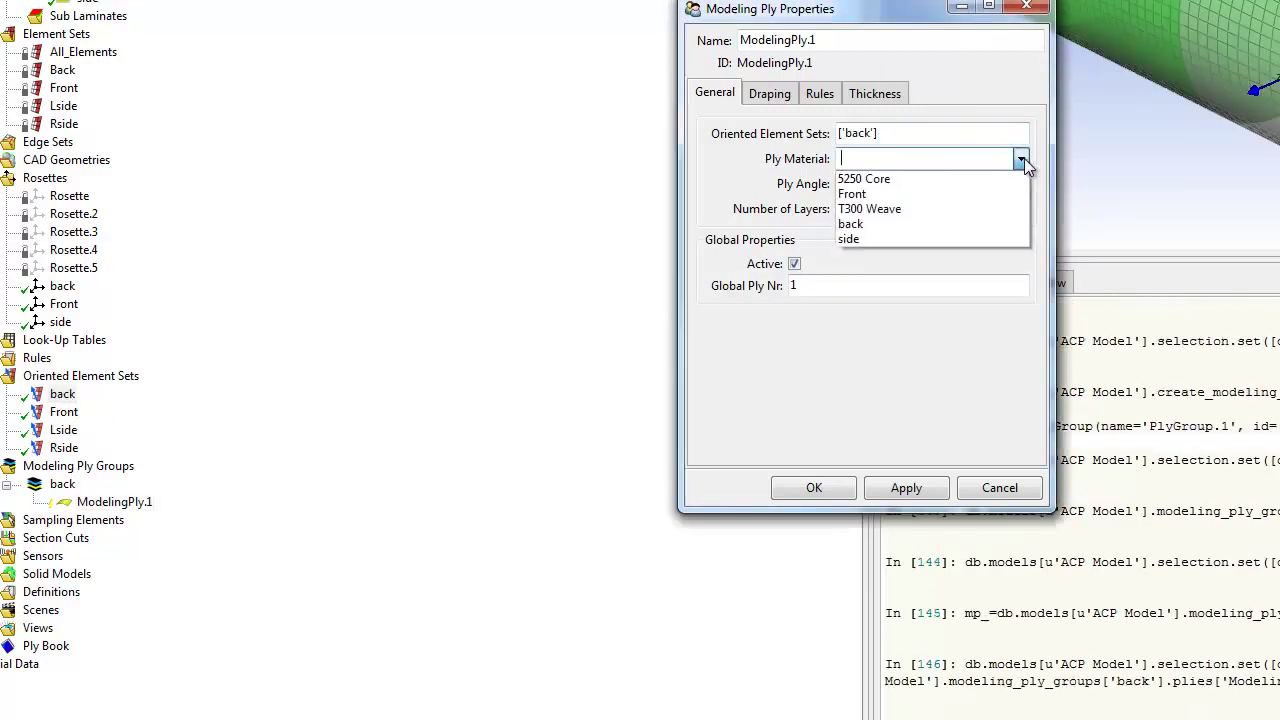
pyautogui.click(900, 224)
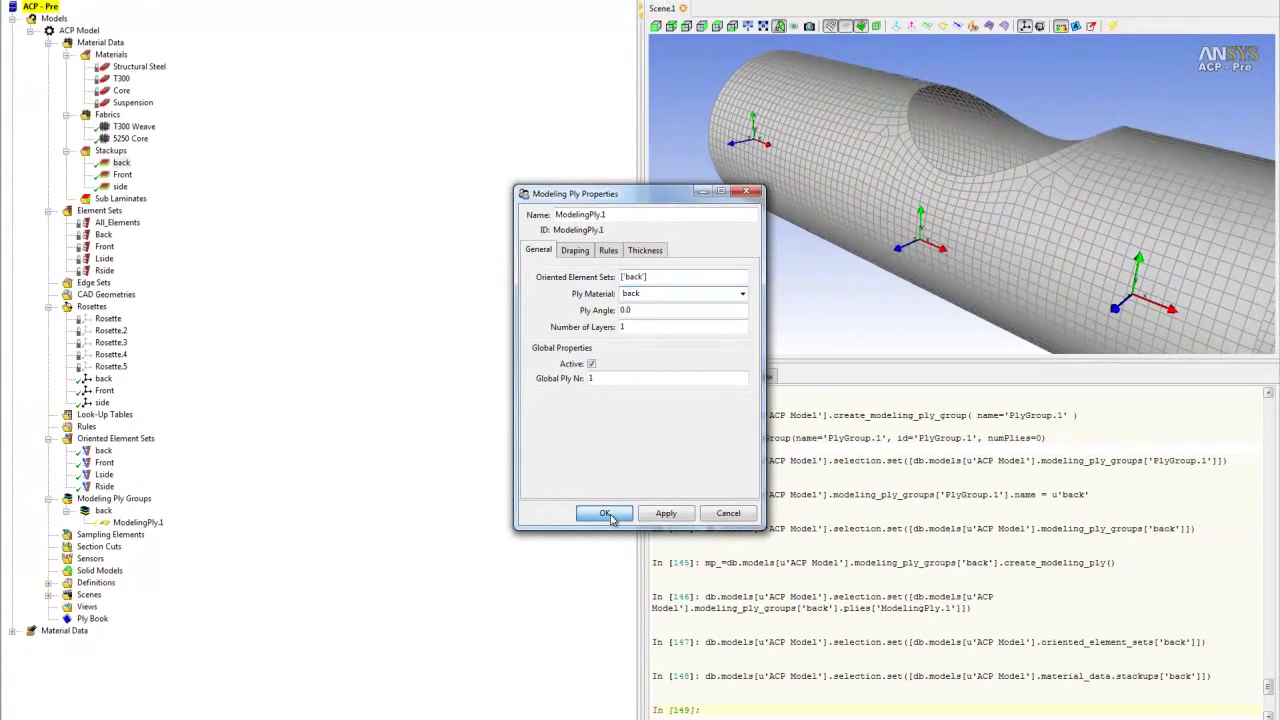
pyautogui.click(605, 514)
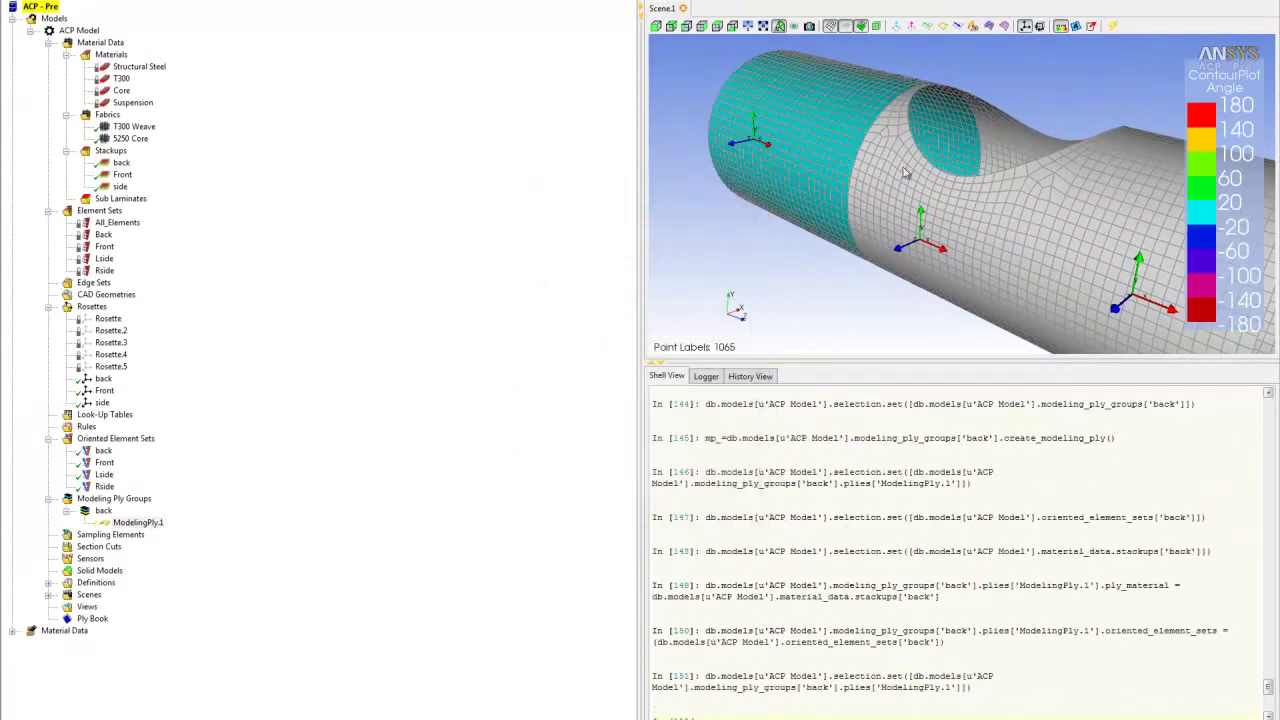
# - Display the reference and fiber directions for the modeling ply on the tube's back section and update the model
pyautogui.moveTo(904, 174); pyautogui.dragTo(848, 114)
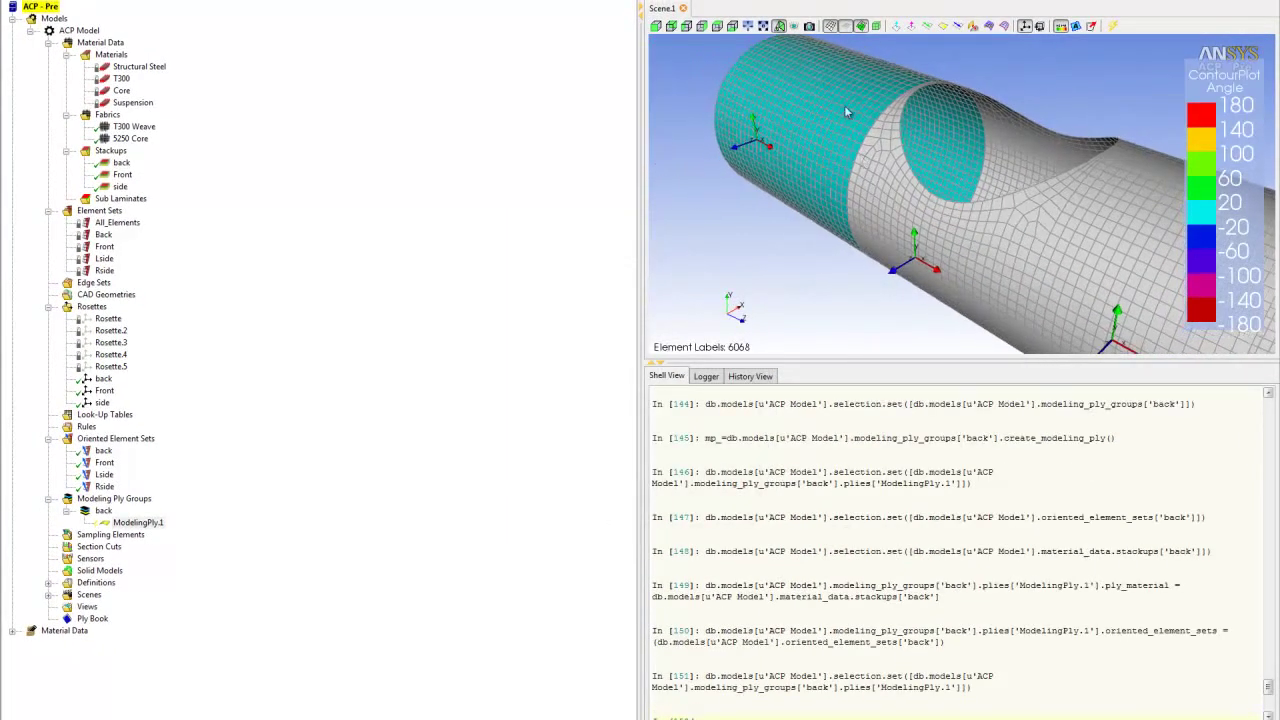
pyautogui.click(942, 28)
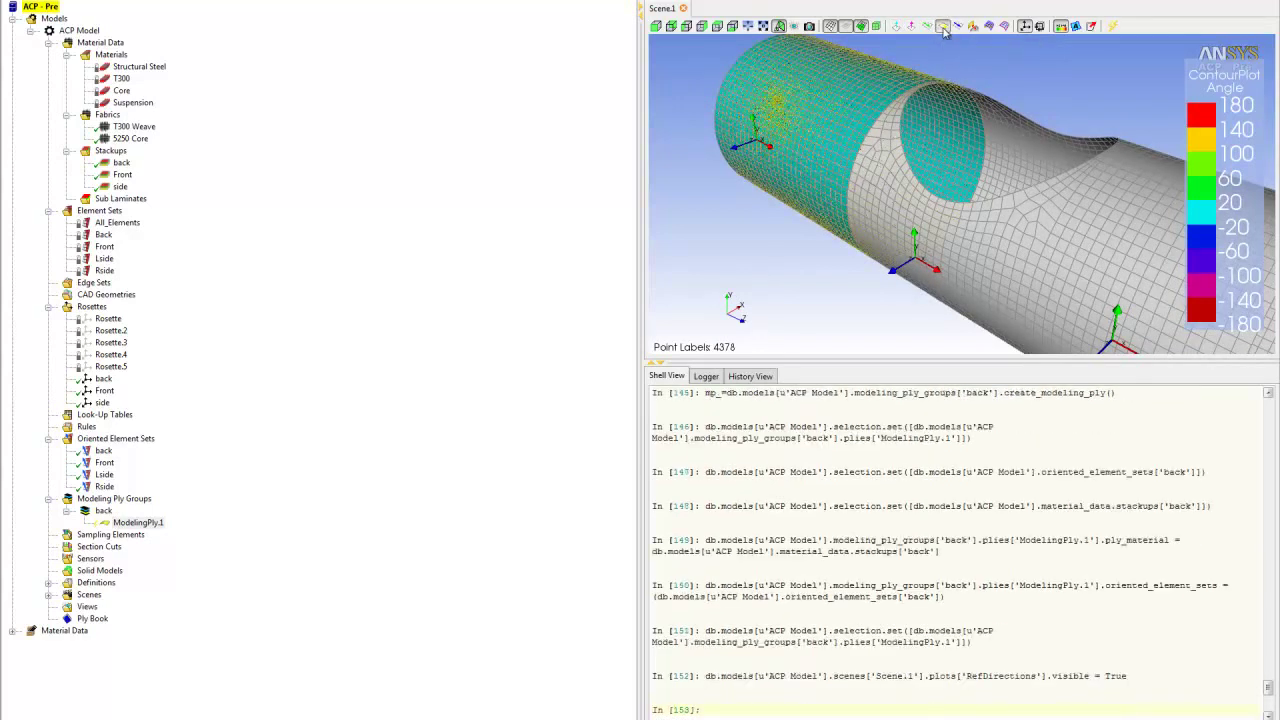
pyautogui.moveTo(920, 70); pyautogui.dragTo(908, 174, button='middle')
pyautogui.scroll(3, 913, 160)
pyautogui.scroll(3, 871, 165)
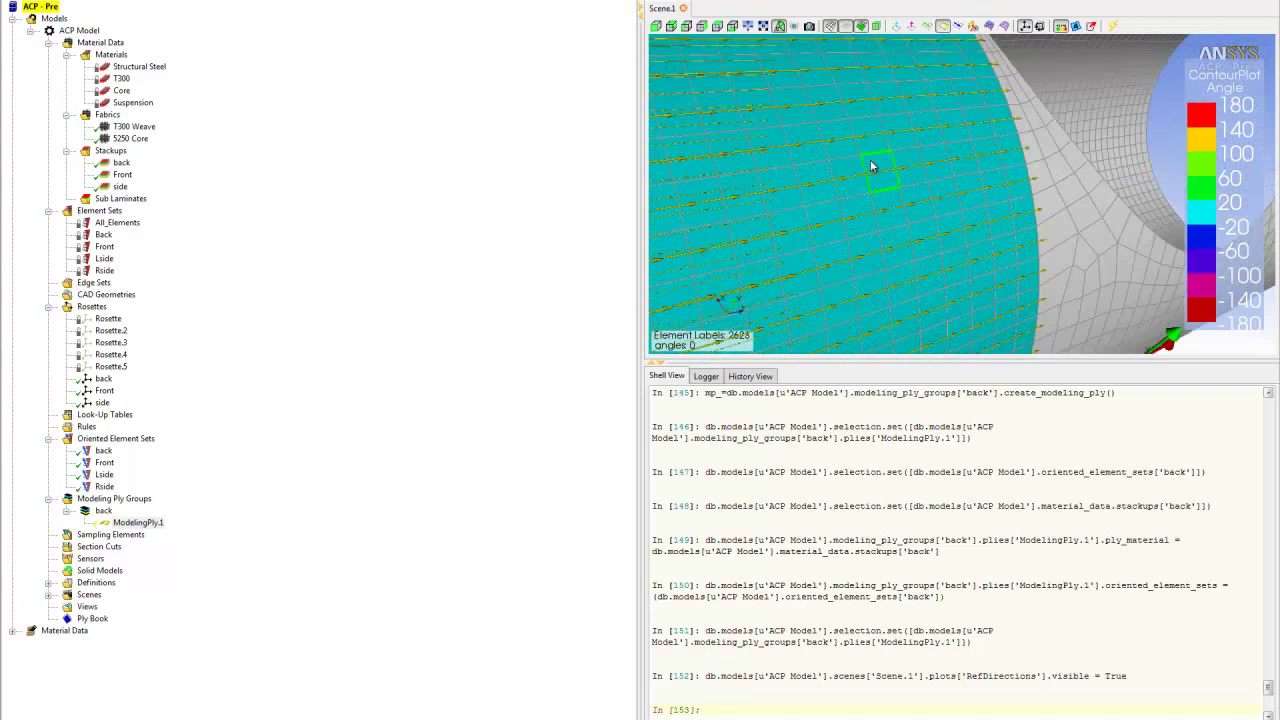
pyautogui.scroll(-2, 866, 168)
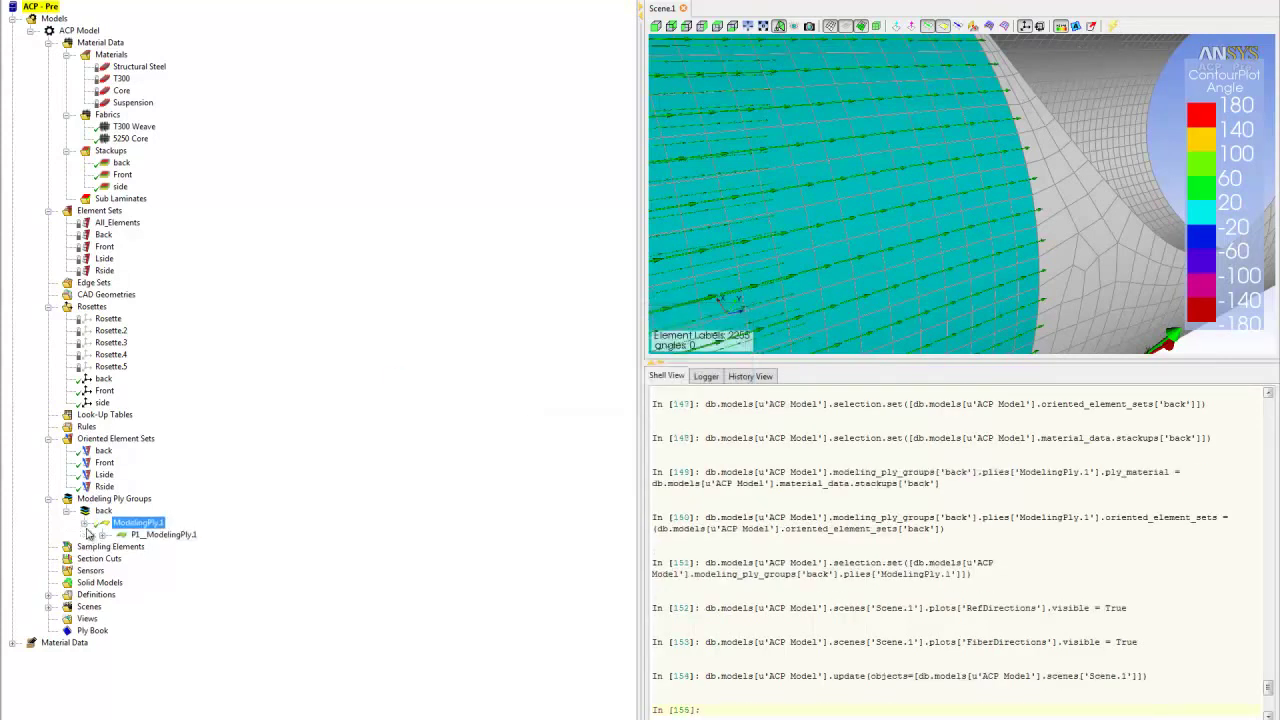
# - Examine the fiber directions of the back ply's individual analysis plies P1L1 to P1L4, and collapse the back ply group
pyautogui.click(102, 536)
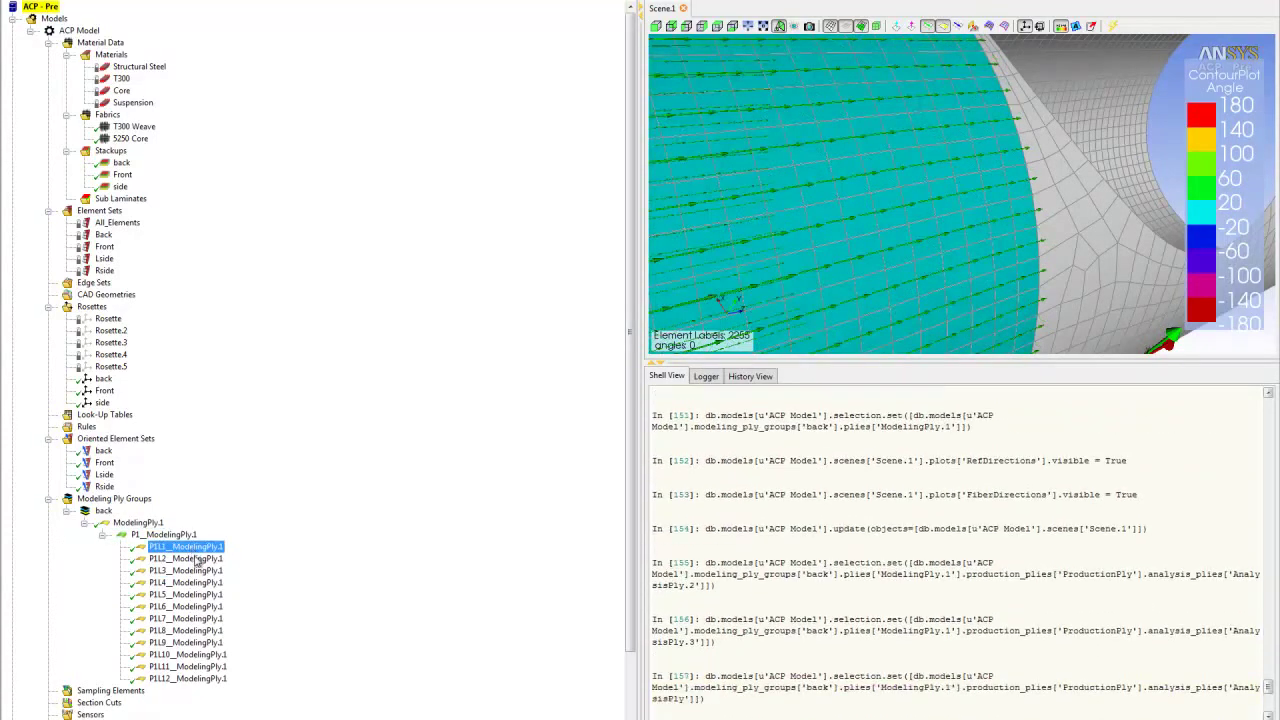
pyautogui.click(194, 559)
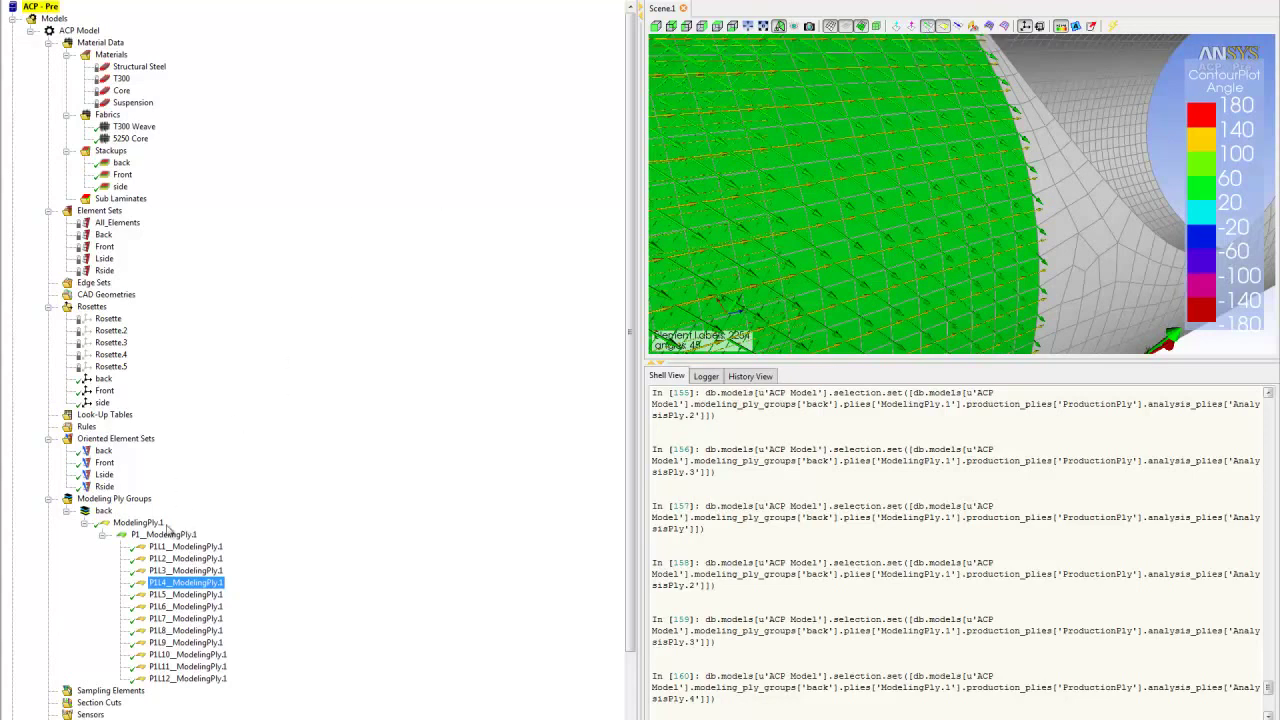
pyautogui.click(67, 511)
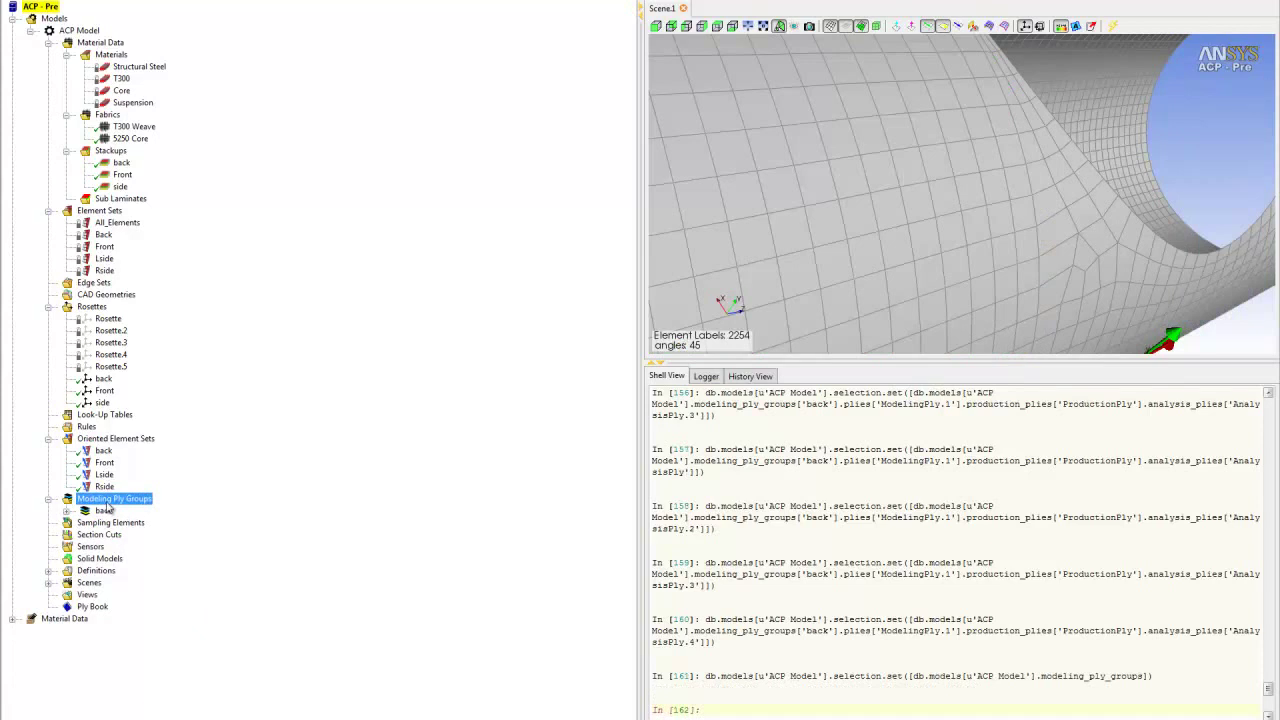
# - Create a modeling ply group named Front
pyautogui.rightClick(108, 509)
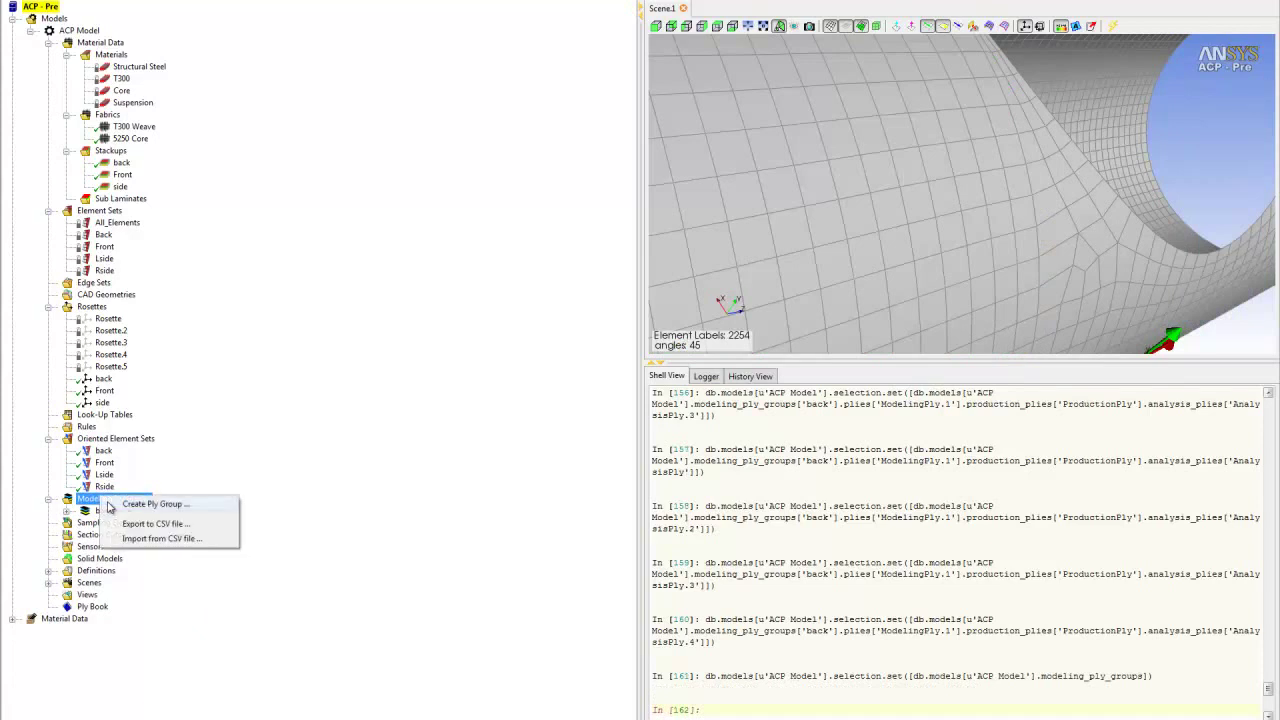
pyautogui.click(151, 504)
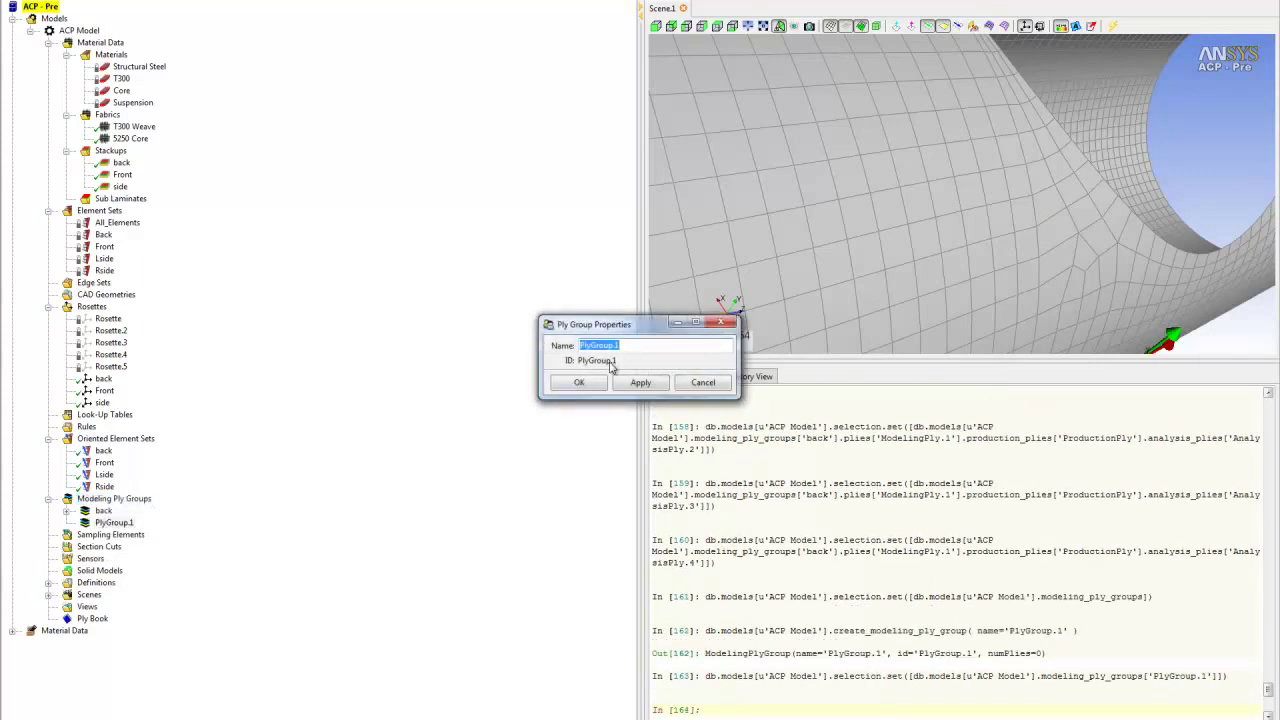
pyautogui.write('Front')
pyautogui.click(578, 382)
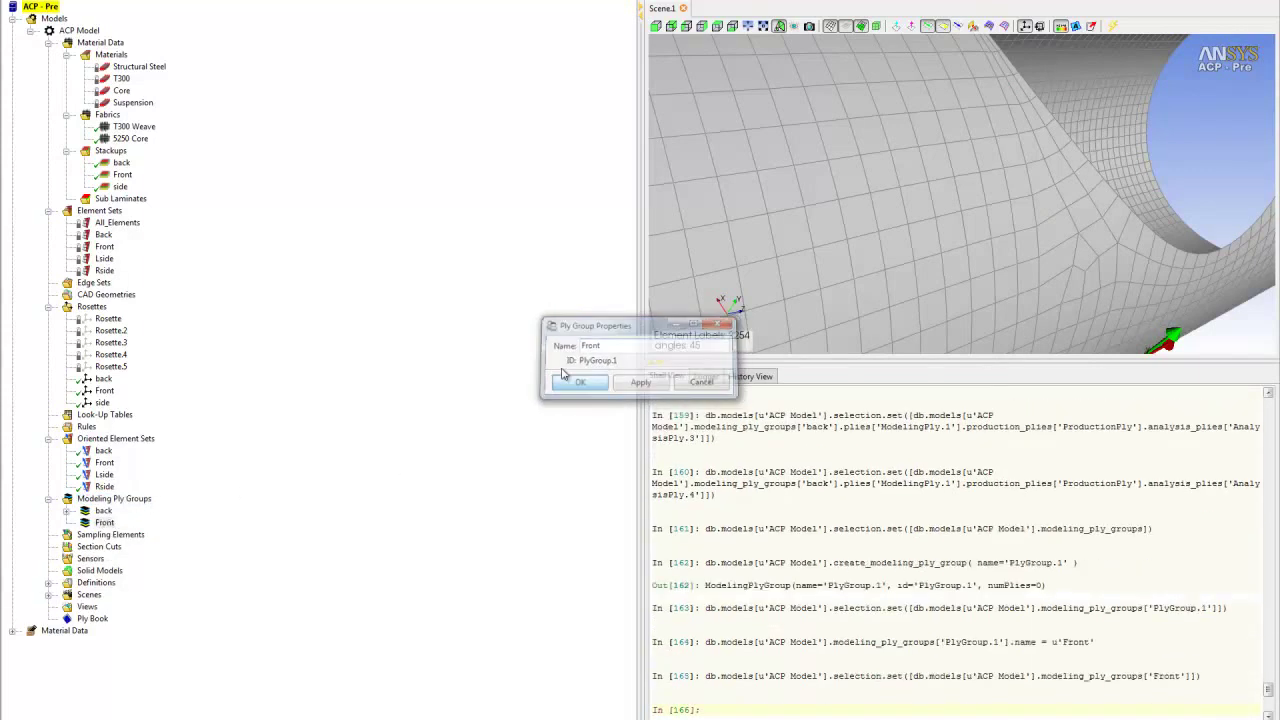
# - Add a modeling ply to the Front ply group with the Front oriented element set and Front stackup as ply material, and update the model
pyautogui.rightClick(105, 524)
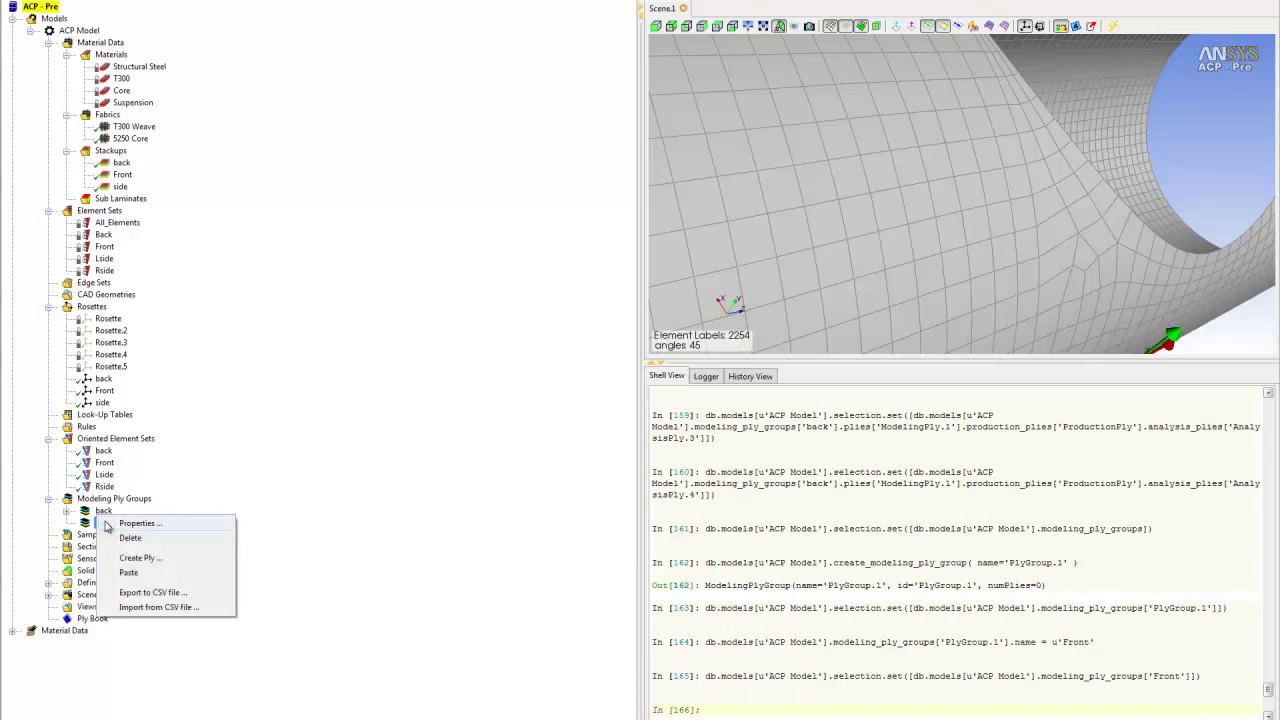
pyautogui.click(147, 565)
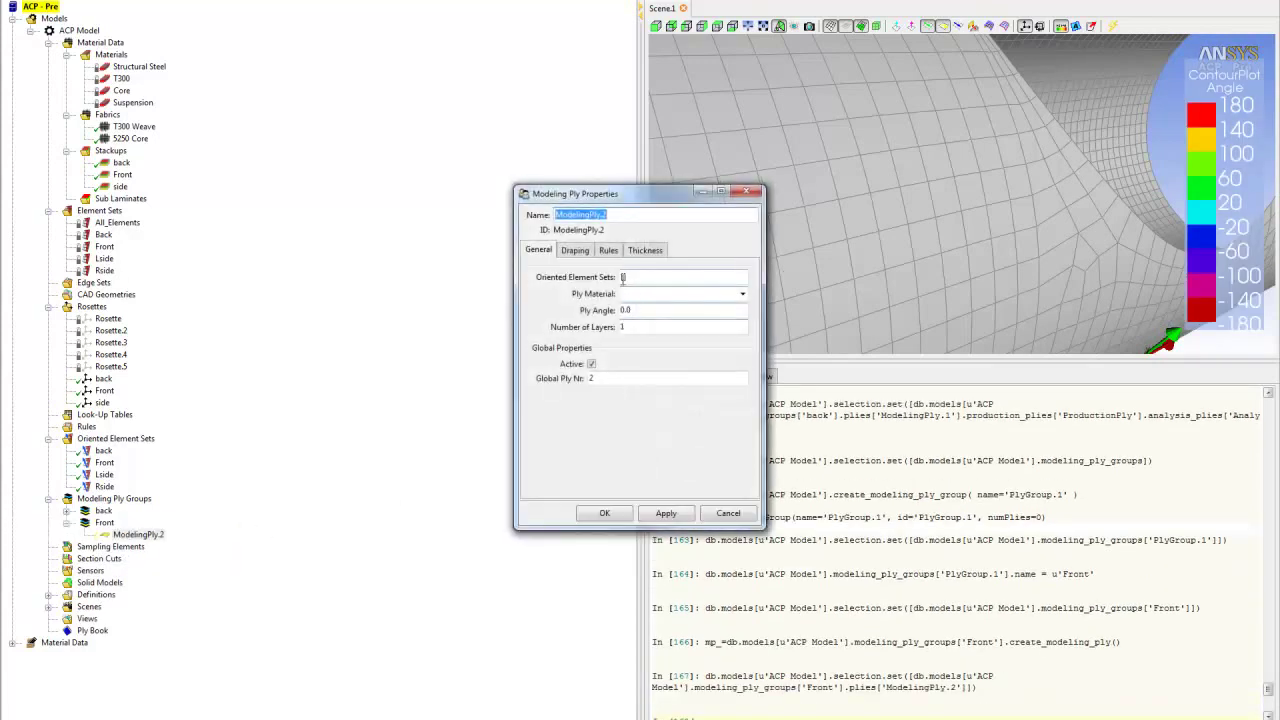
pyautogui.click(623, 277)
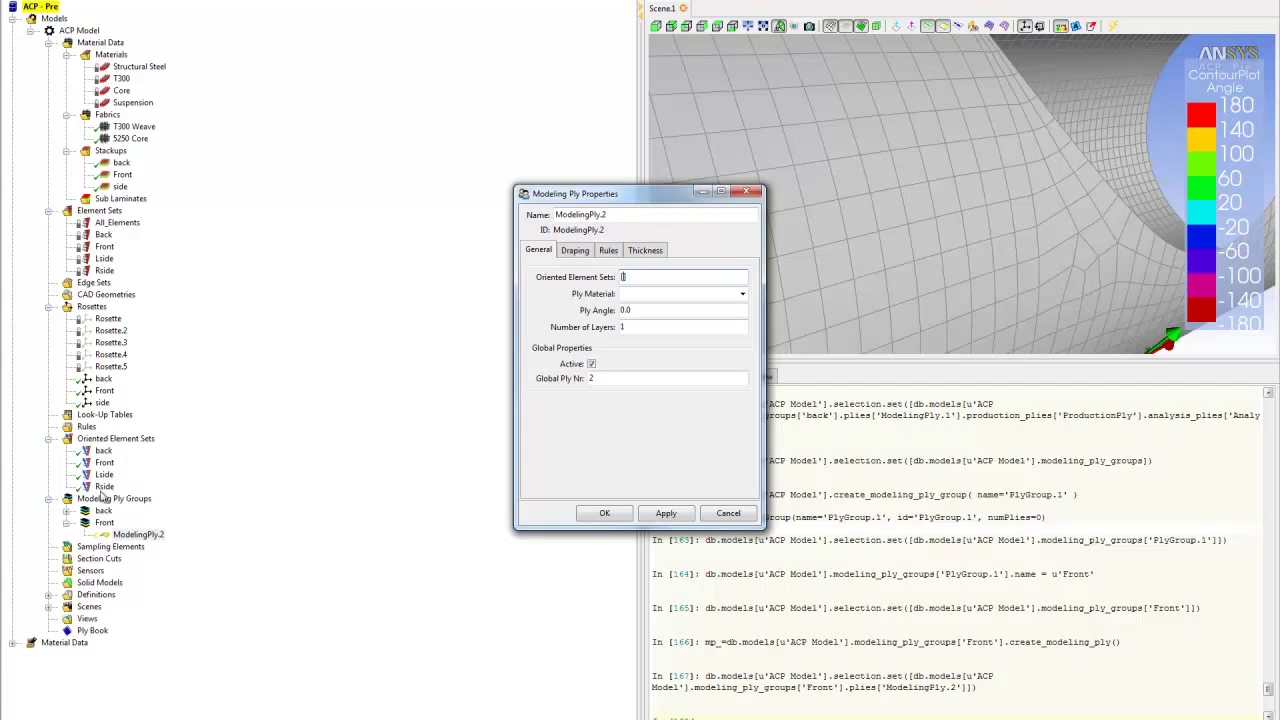
pyautogui.click(105, 465)
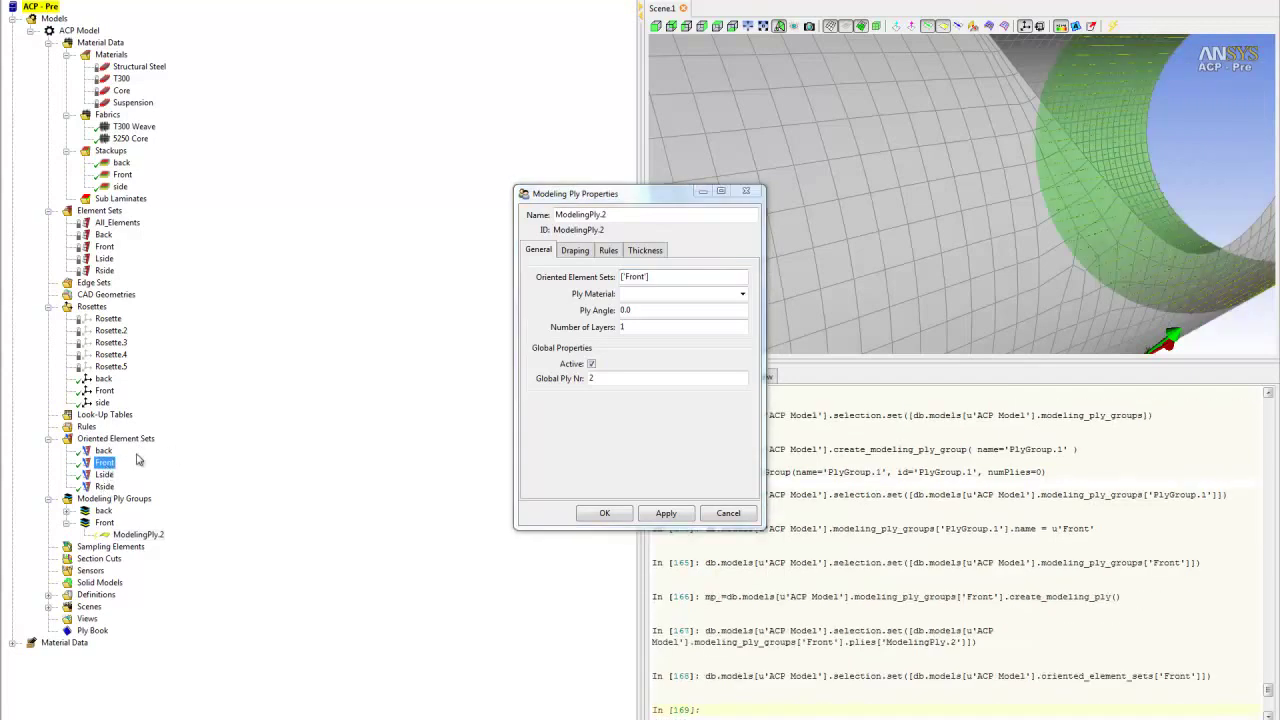
pyautogui.click(742, 294)
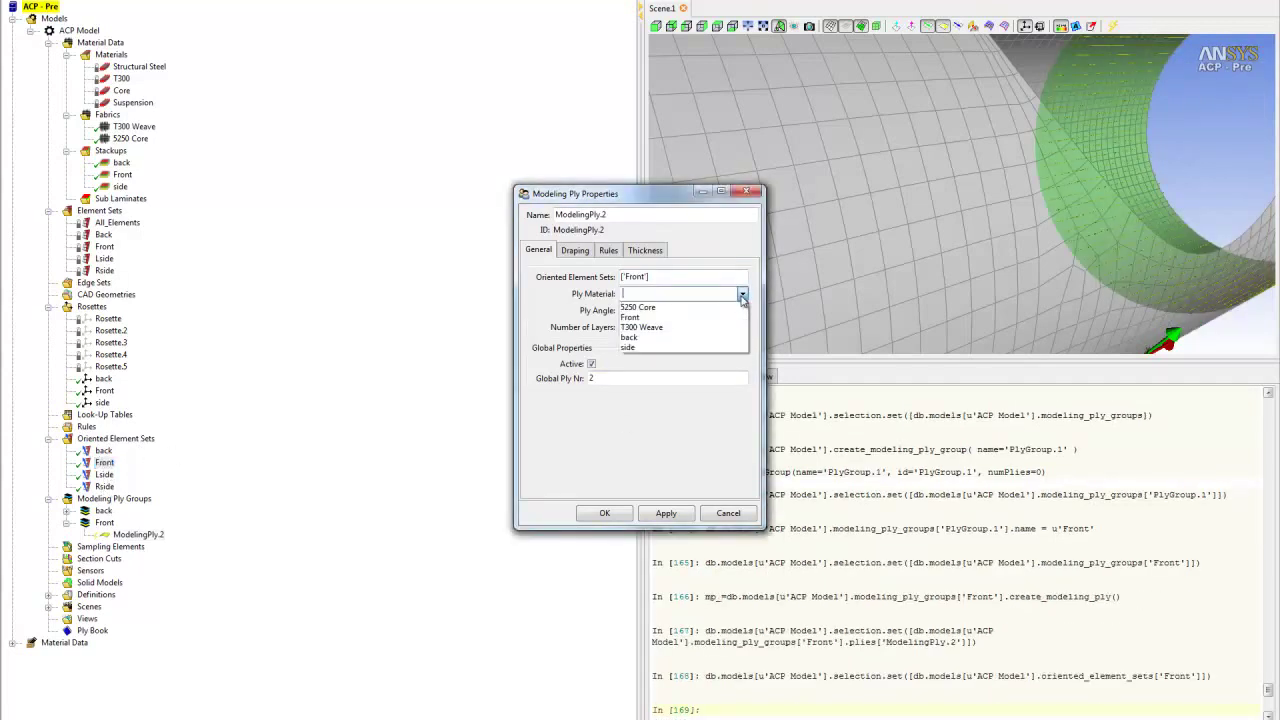
pyautogui.click(640, 317)
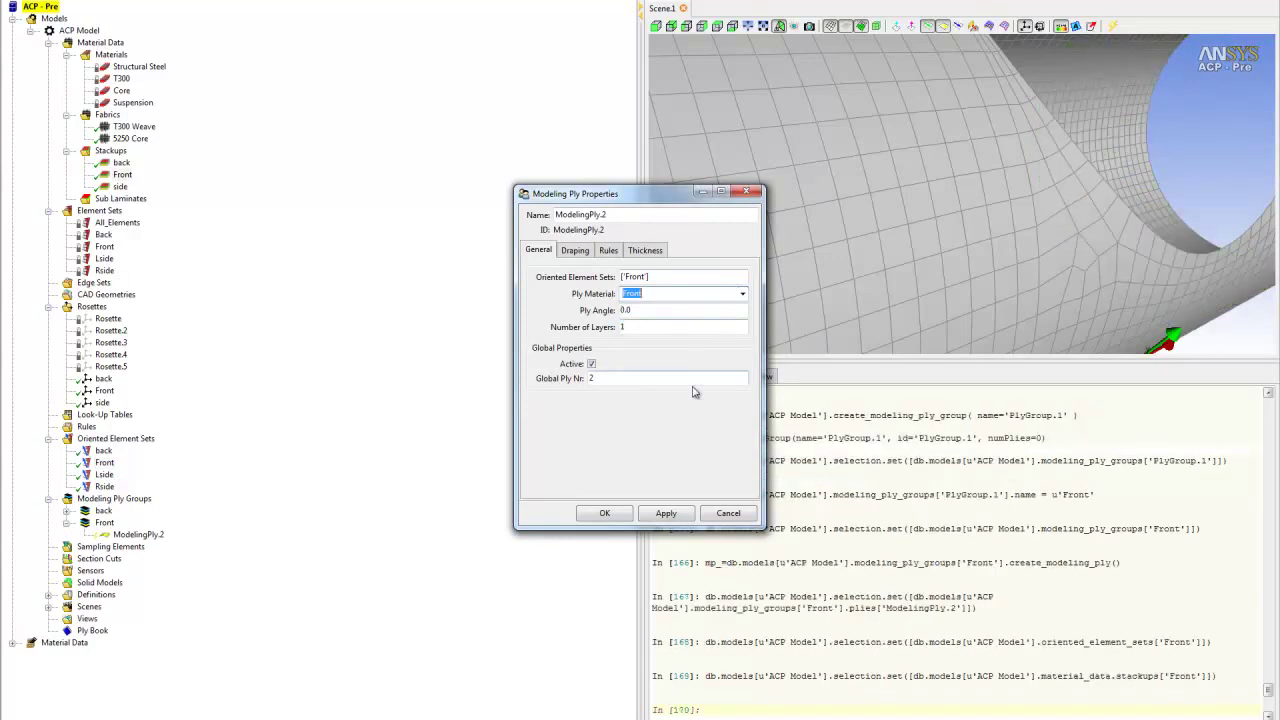
pyautogui.click(601, 512)
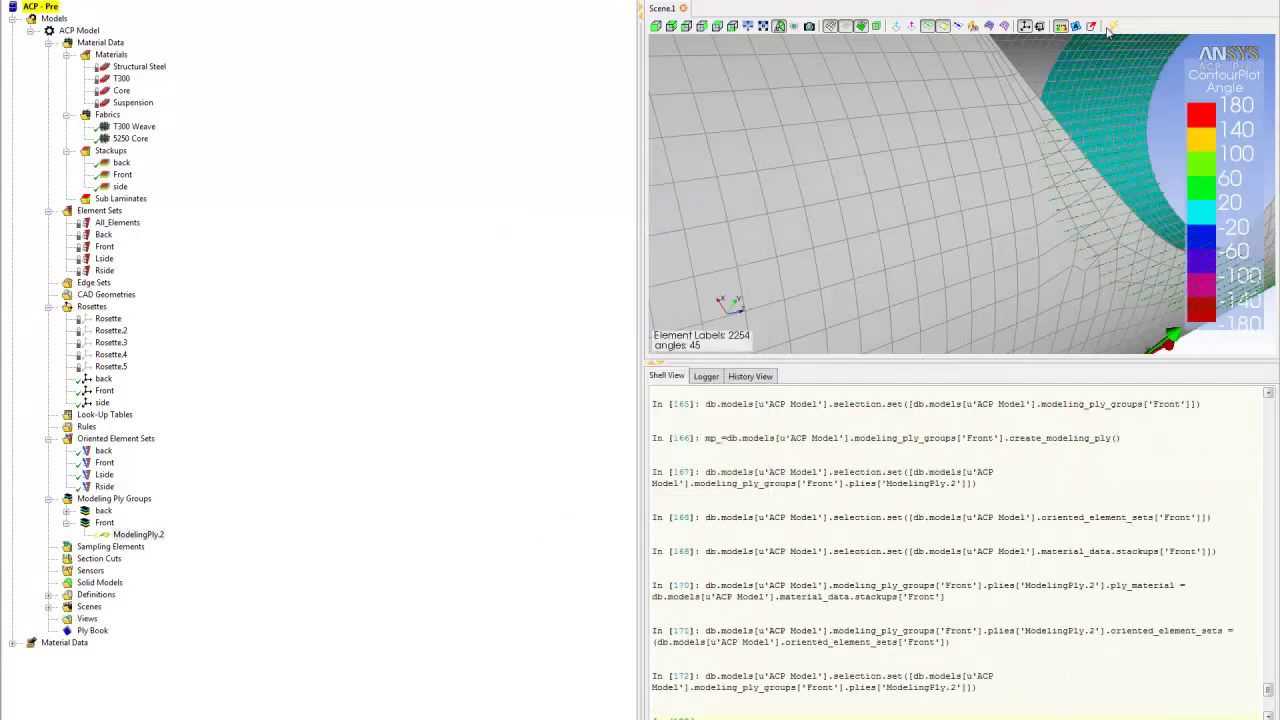
pyautogui.click(1110, 27)
# - Create a modeling ply group named Lside
pyautogui.click(118, 499)
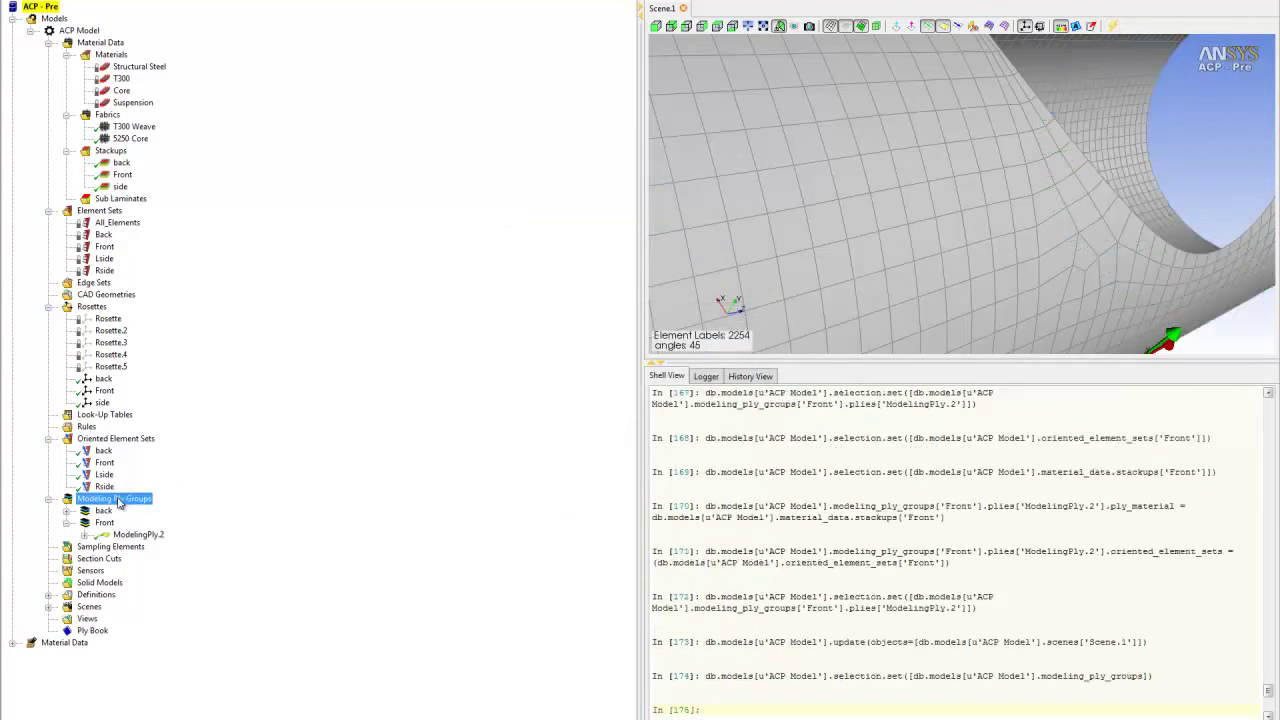
pyautogui.rightClick(118, 502)
pyautogui.click(165, 500)
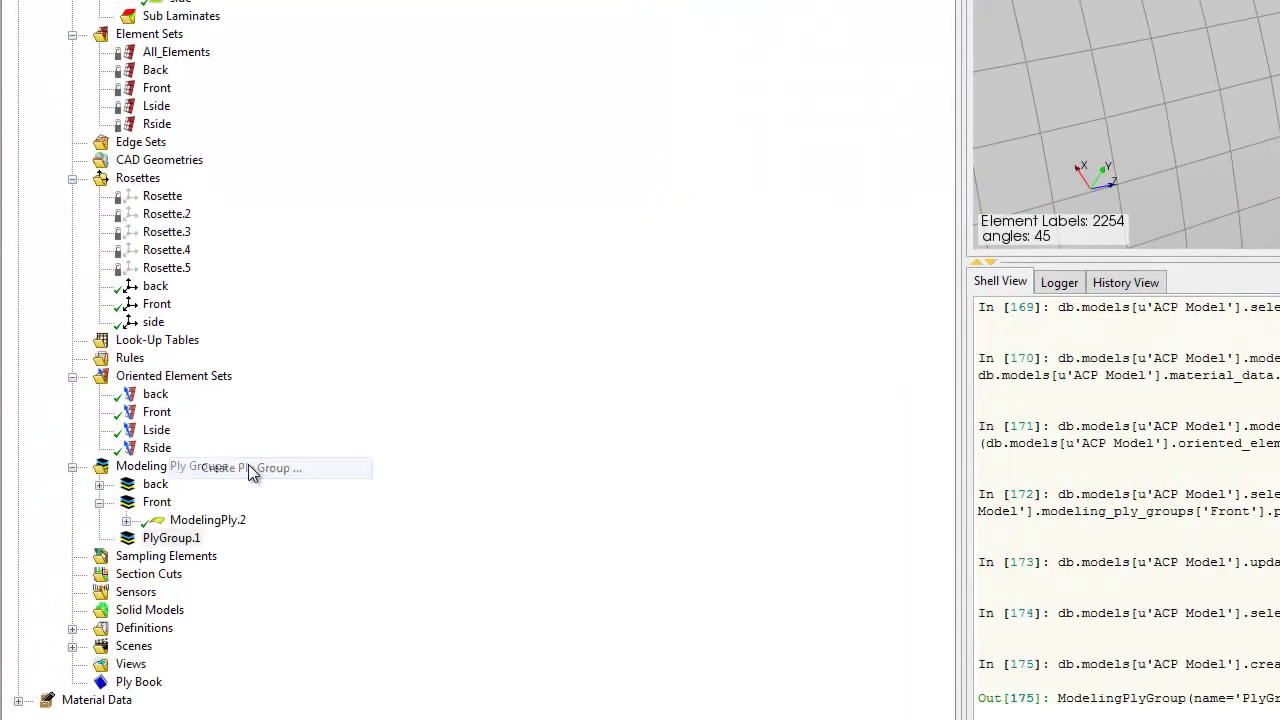
pyautogui.write('L')
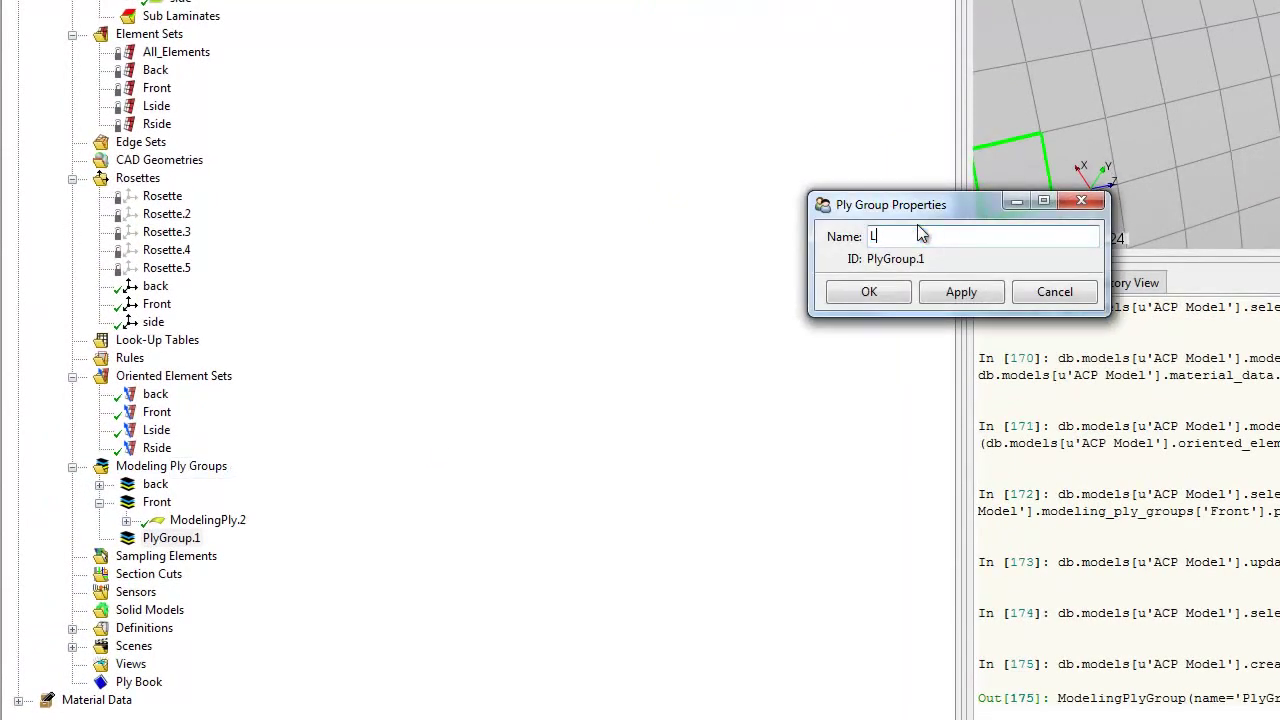
pyautogui.write('side')
pyautogui.click(889, 292)
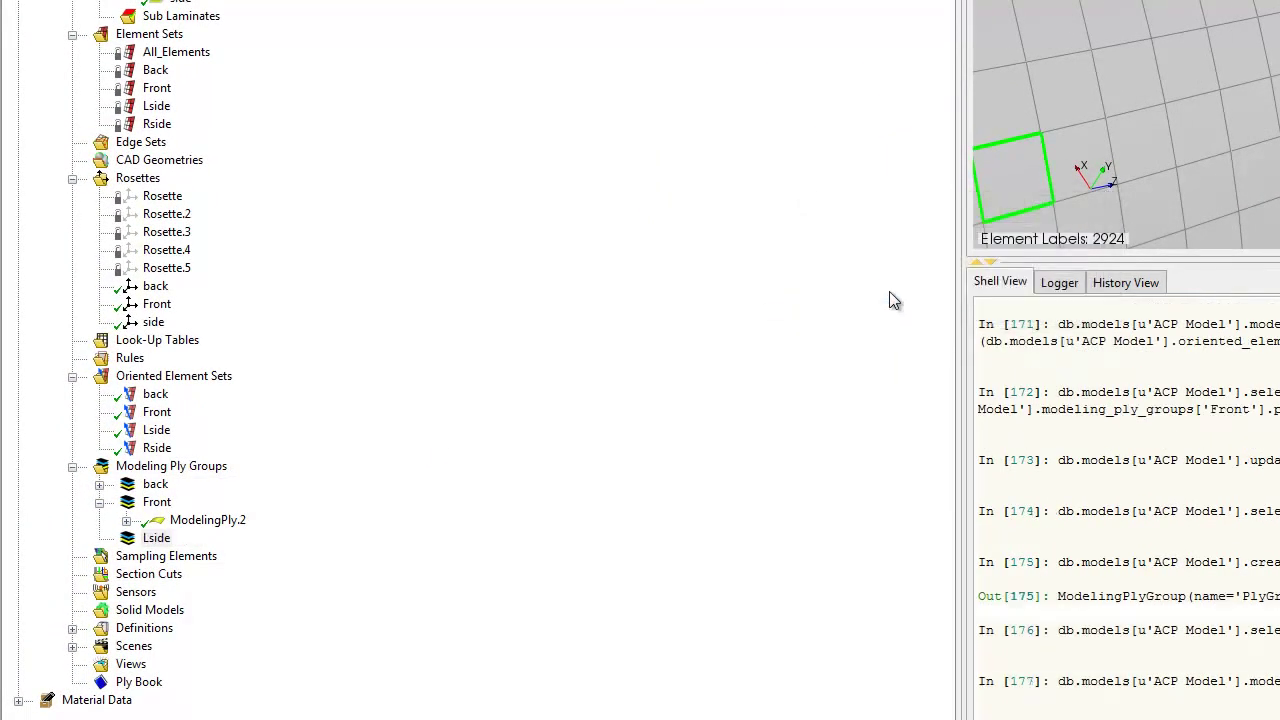
# - Add a modeling ply to the Lside ply group with the Lside oriented element set and side stackup as ply material, and update the model
pyautogui.click(157, 538)
pyautogui.rightClick(157, 540)
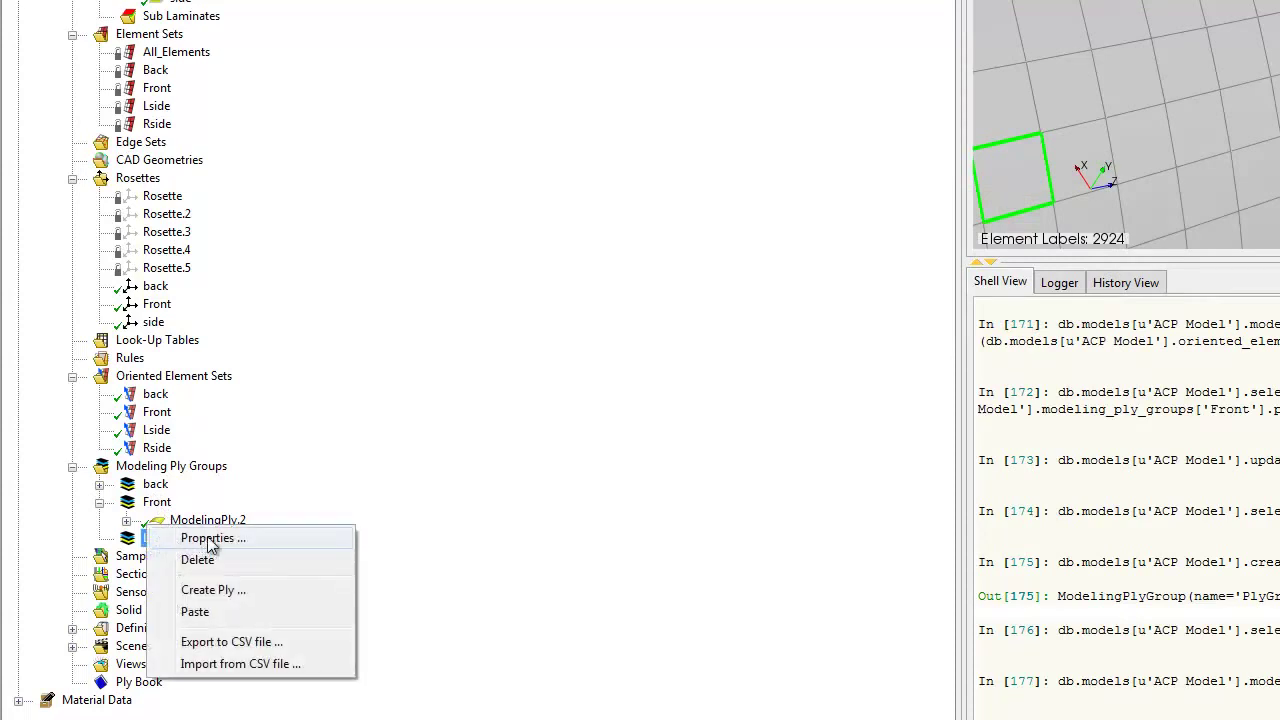
pyautogui.click(213, 589)
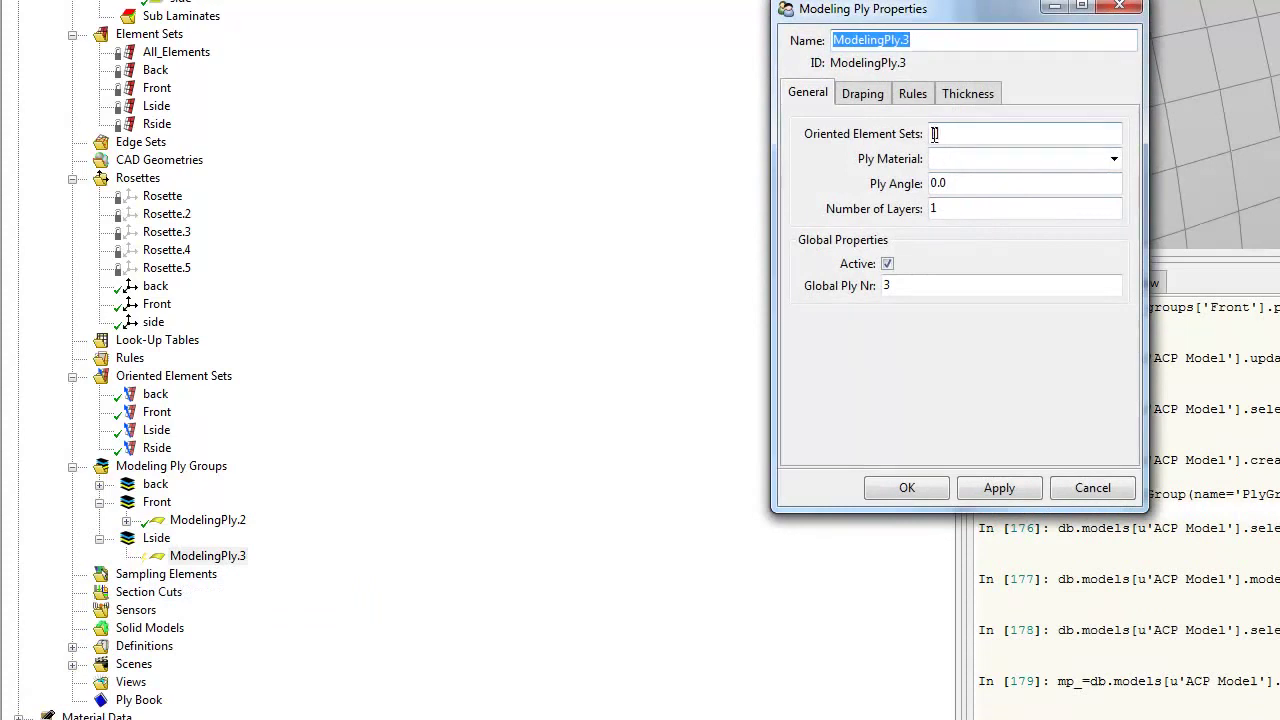
pyautogui.click(936, 133)
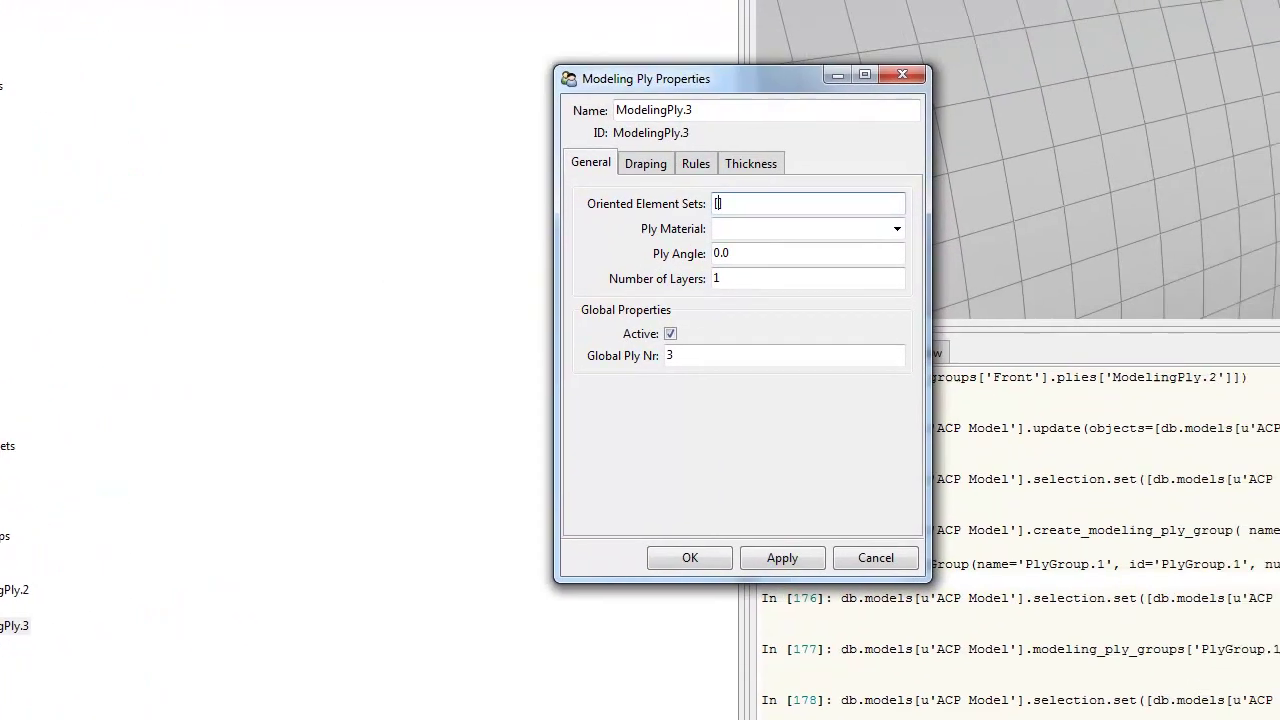
pyautogui.click(154, 429)
pyautogui.click(1051, 165)
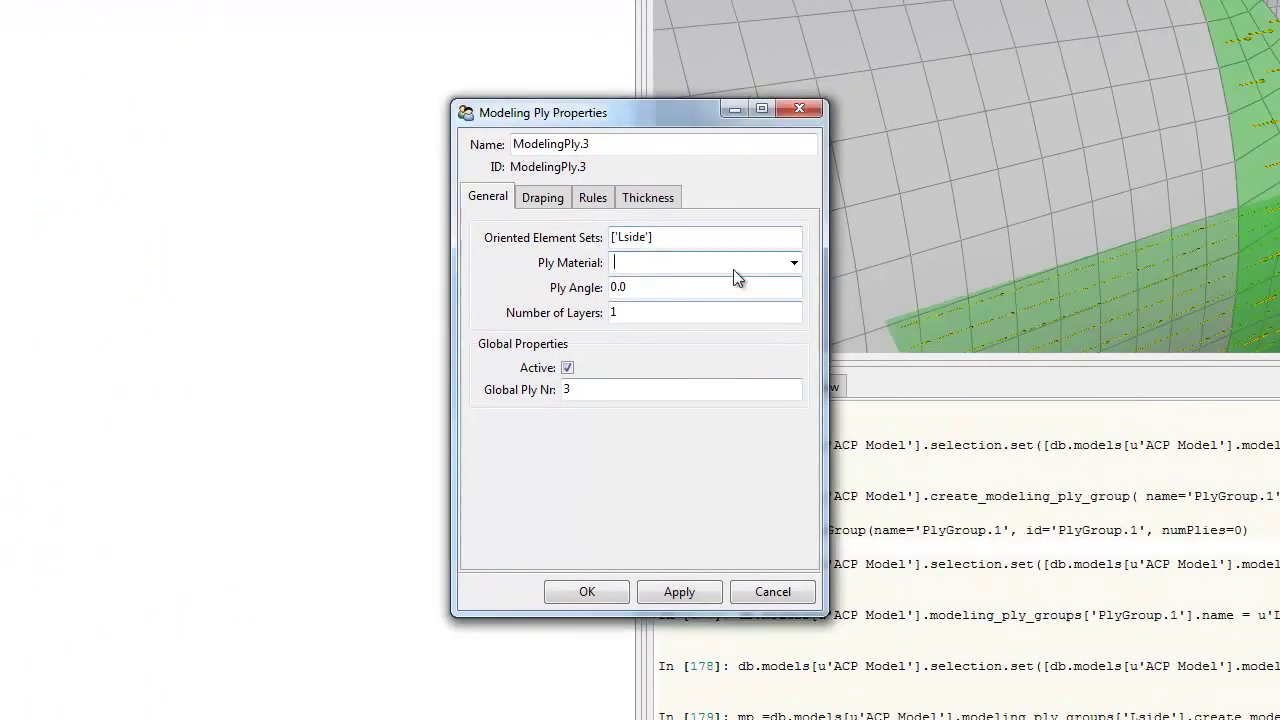
pyautogui.click(794, 263)
pyautogui.click(646, 343)
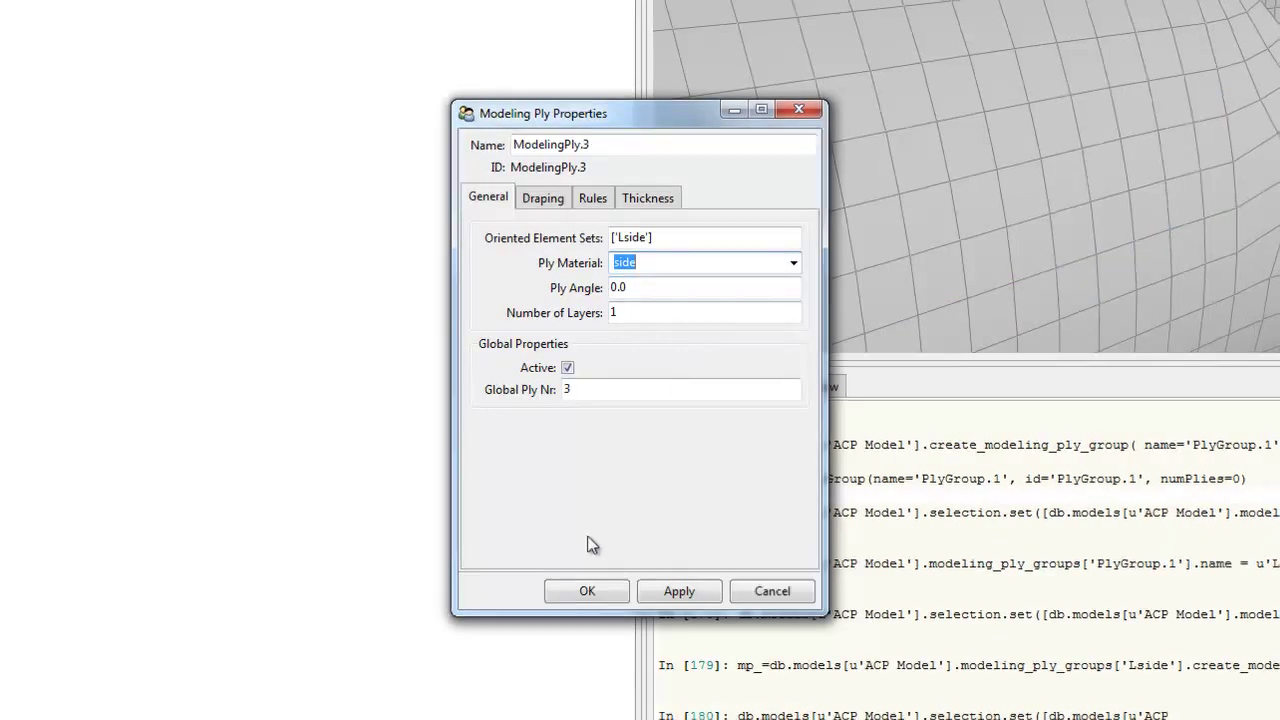
pyautogui.click(593, 598)
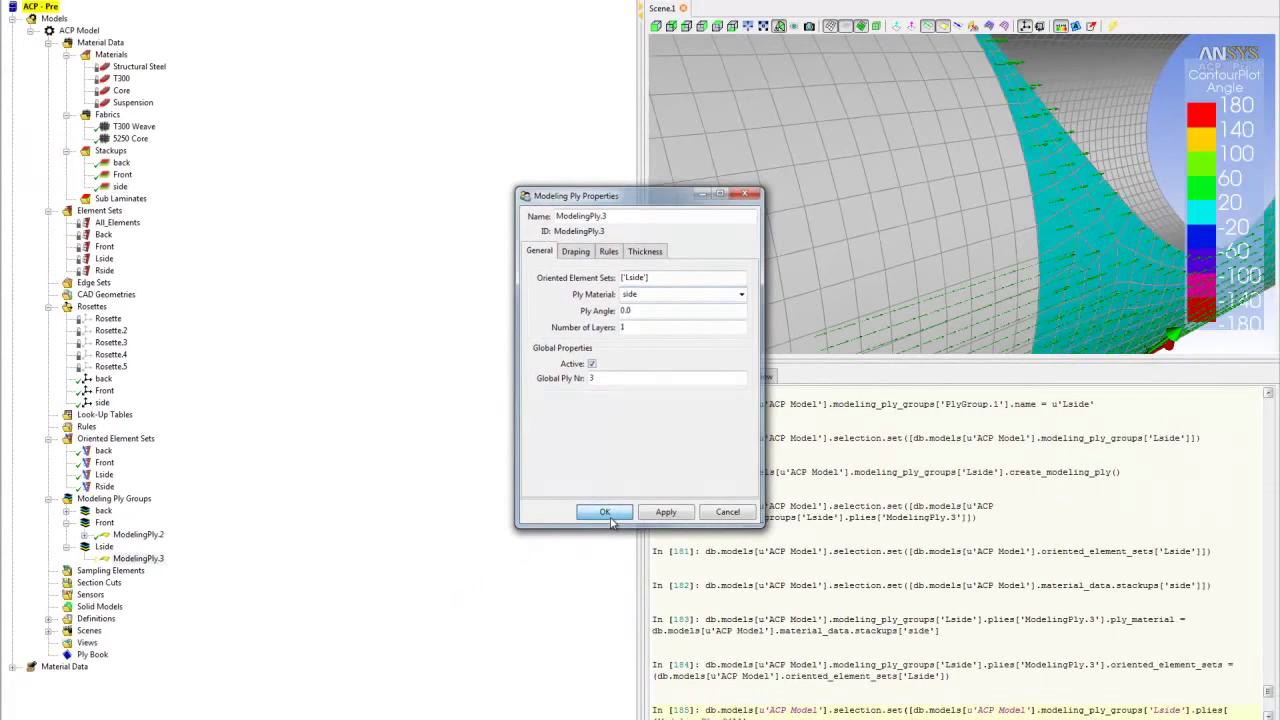
pyautogui.click(605, 513)
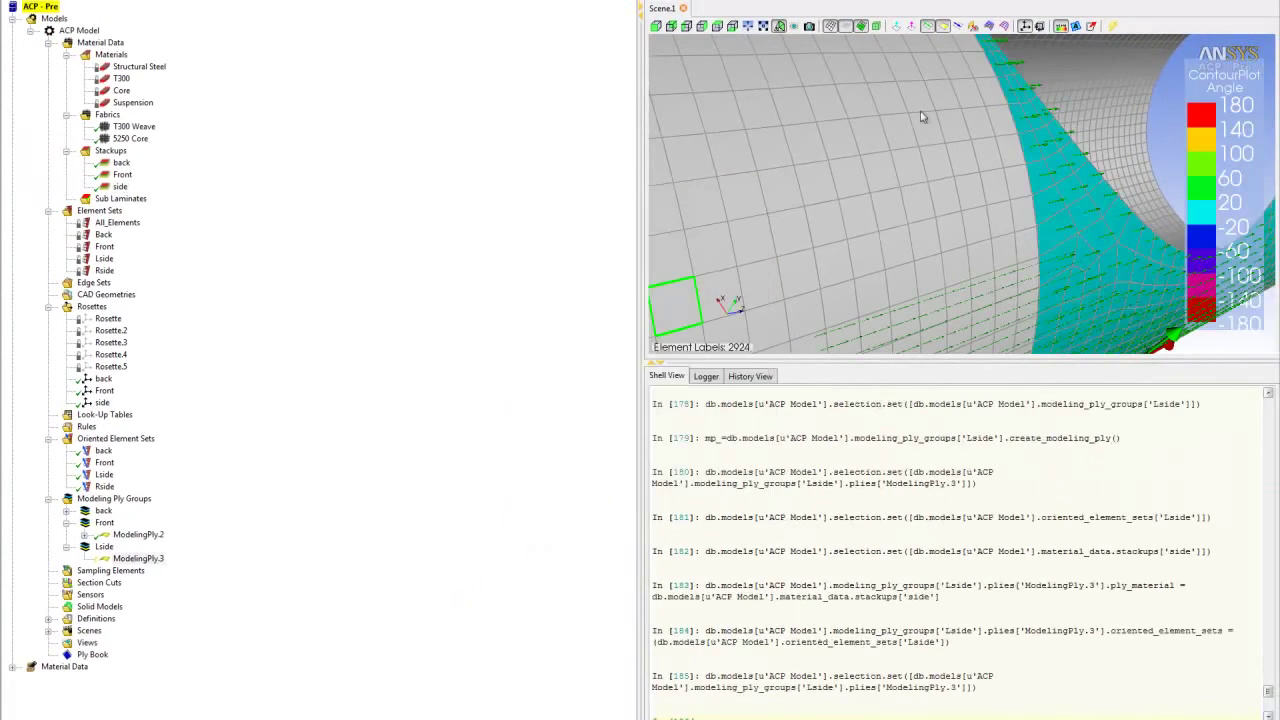
pyautogui.click(1112, 26)
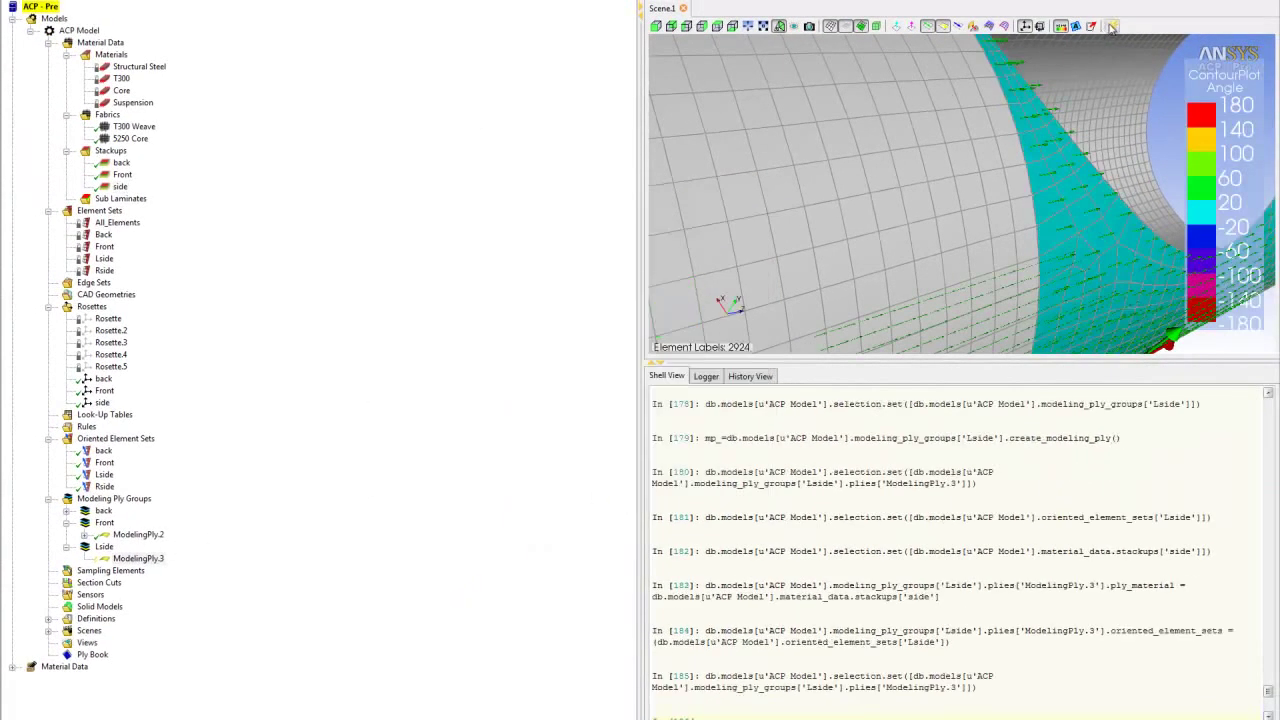
# - Create a modeling ply group named Rside
pyautogui.rightClick(130, 498)
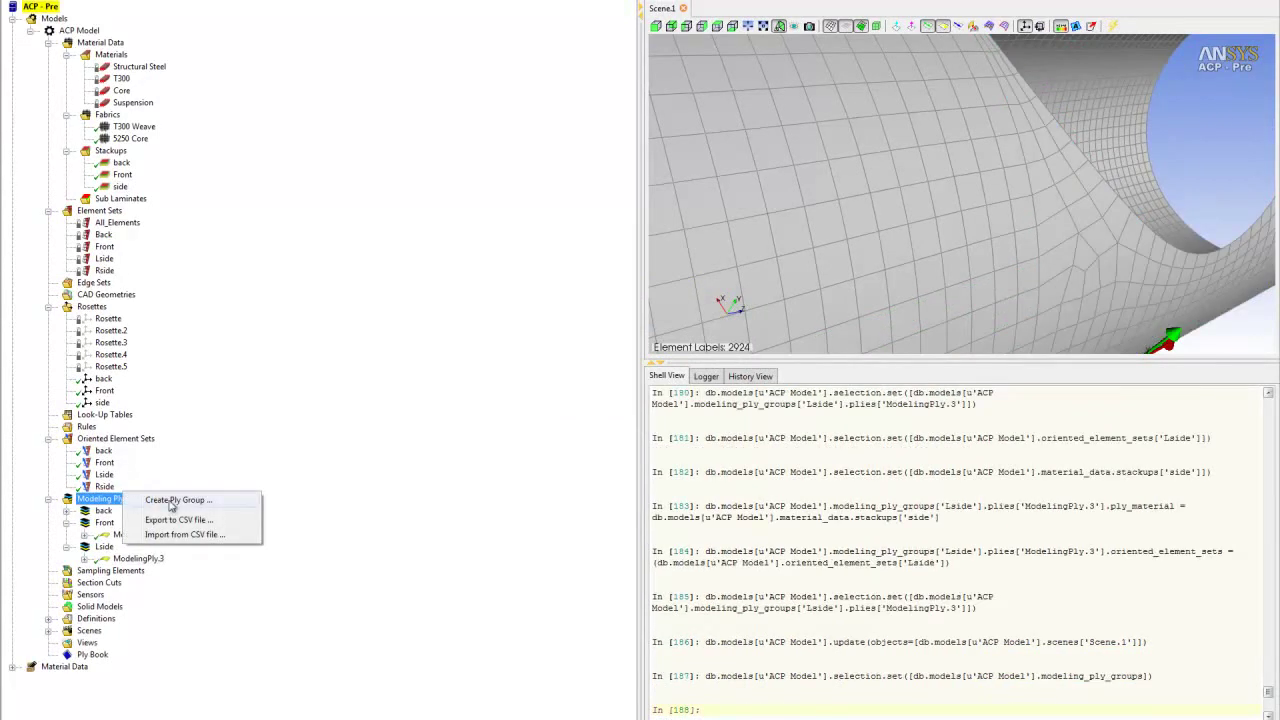
pyautogui.click(174, 500)
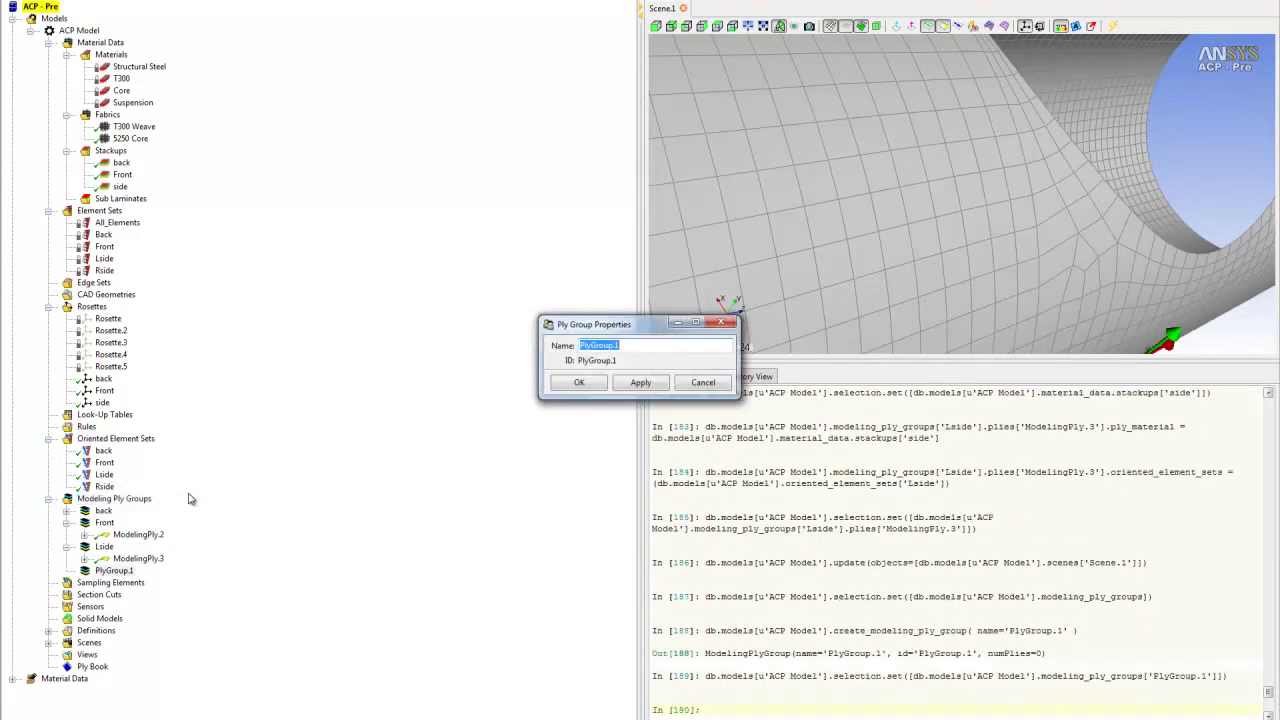
pyautogui.write('Rside')
pyautogui.click(563, 389)
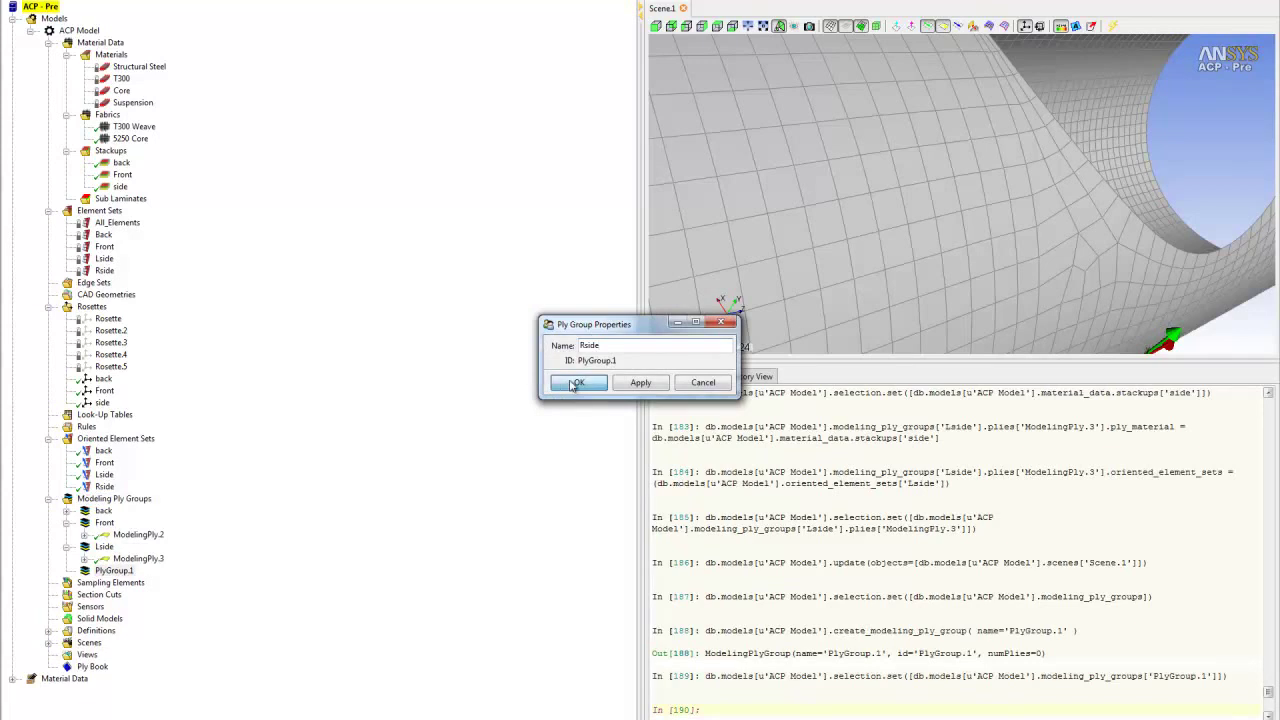
# - Add a modeling ply to the Rside ply group, using the Rside oriented element set and the side stackup as ply material
pyautogui.rightClick(112, 567)
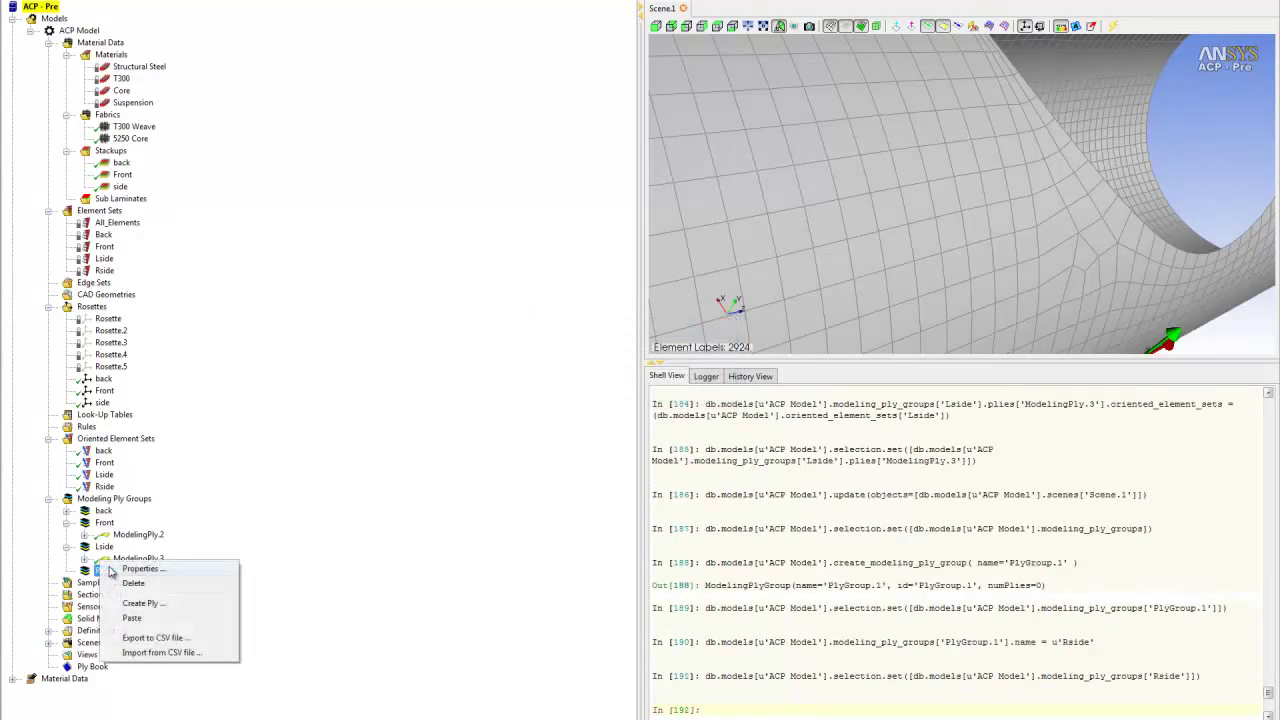
pyautogui.click(145, 603)
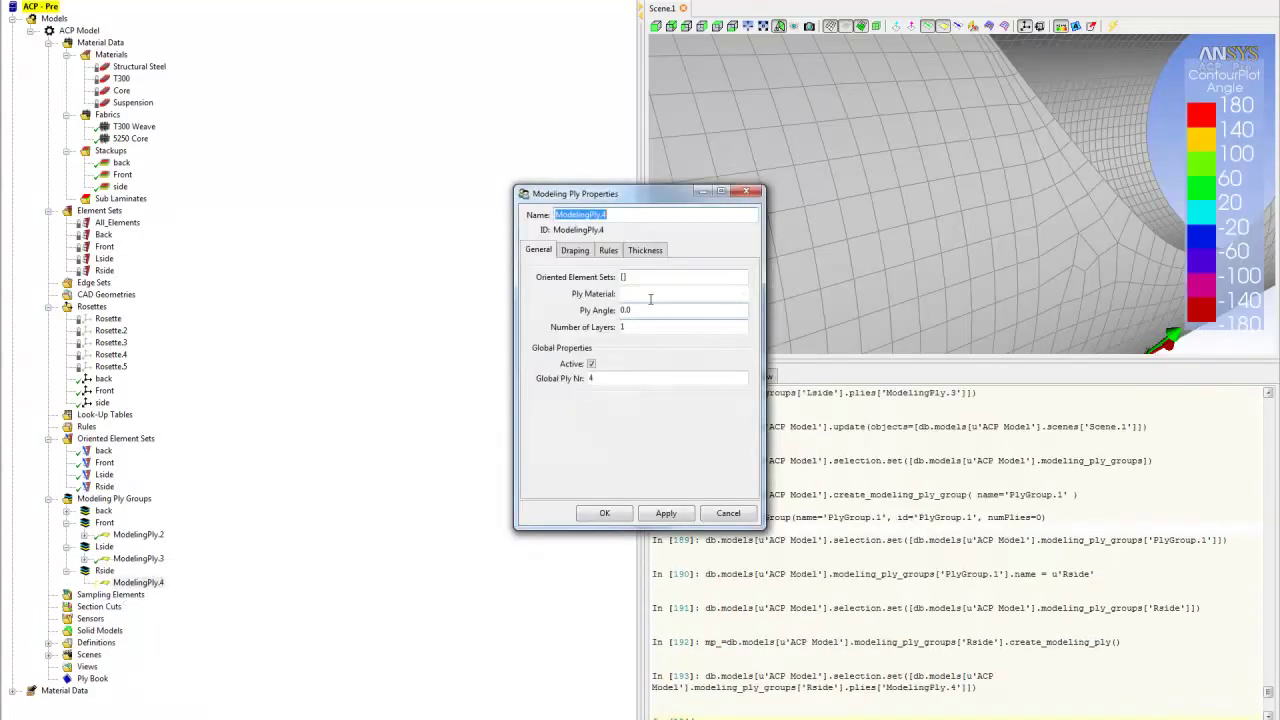
pyautogui.click(622, 277)
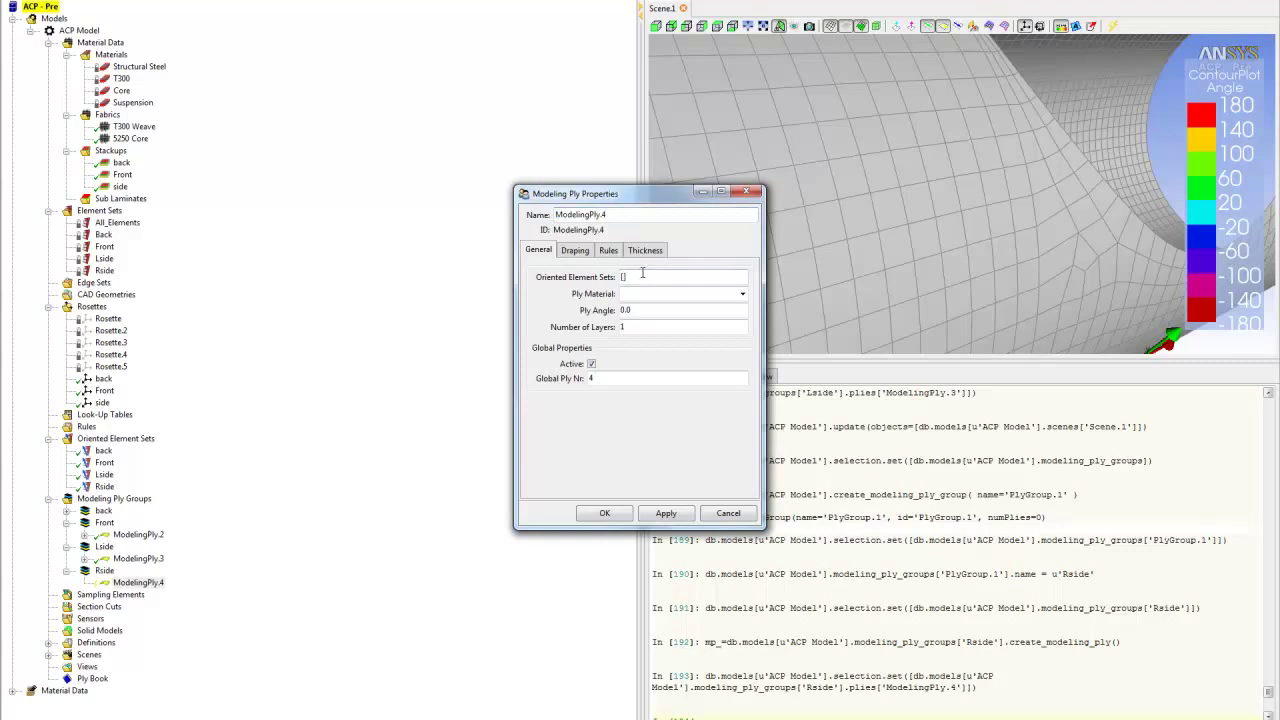
pyautogui.click(104, 486)
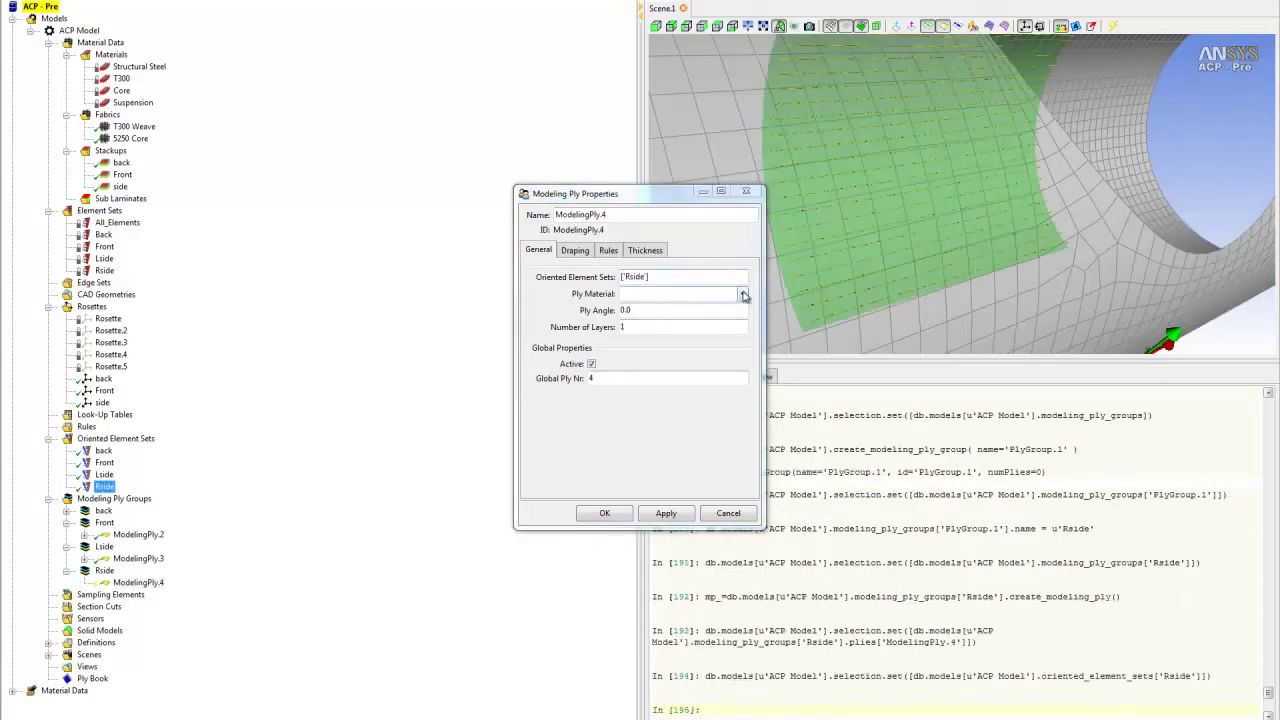
pyautogui.click(743, 294)
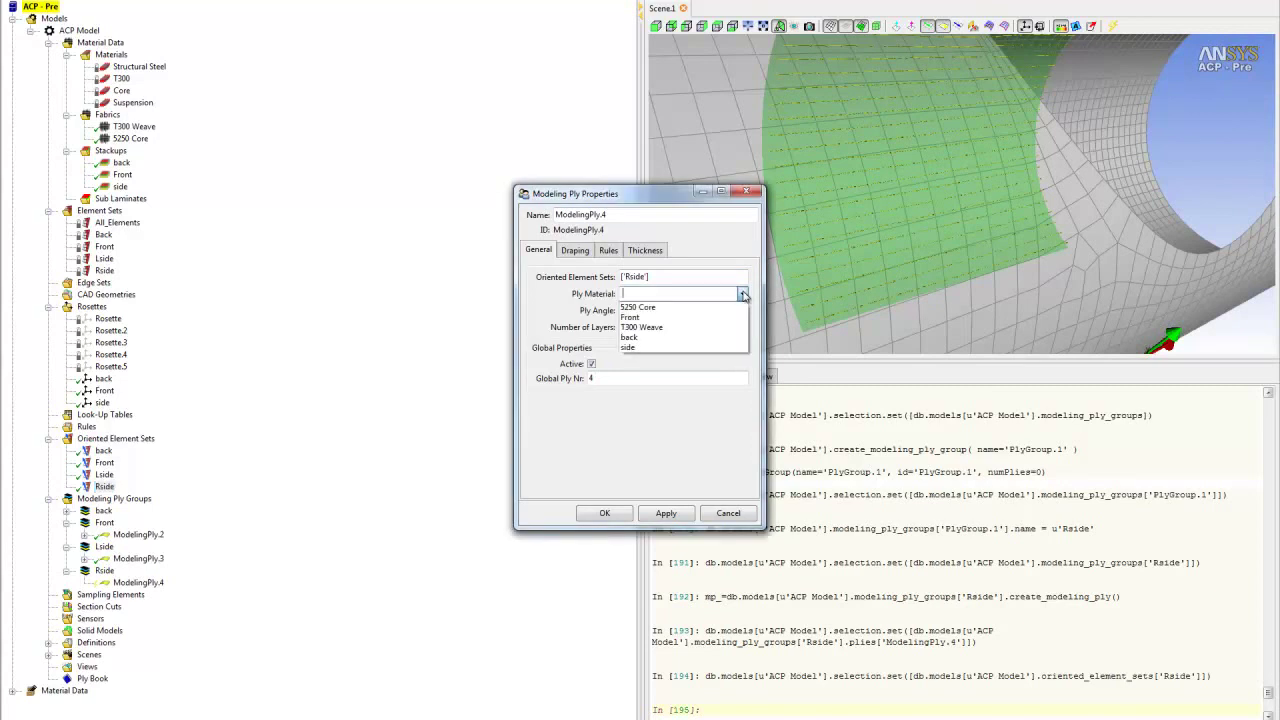
pyautogui.click(643, 347)
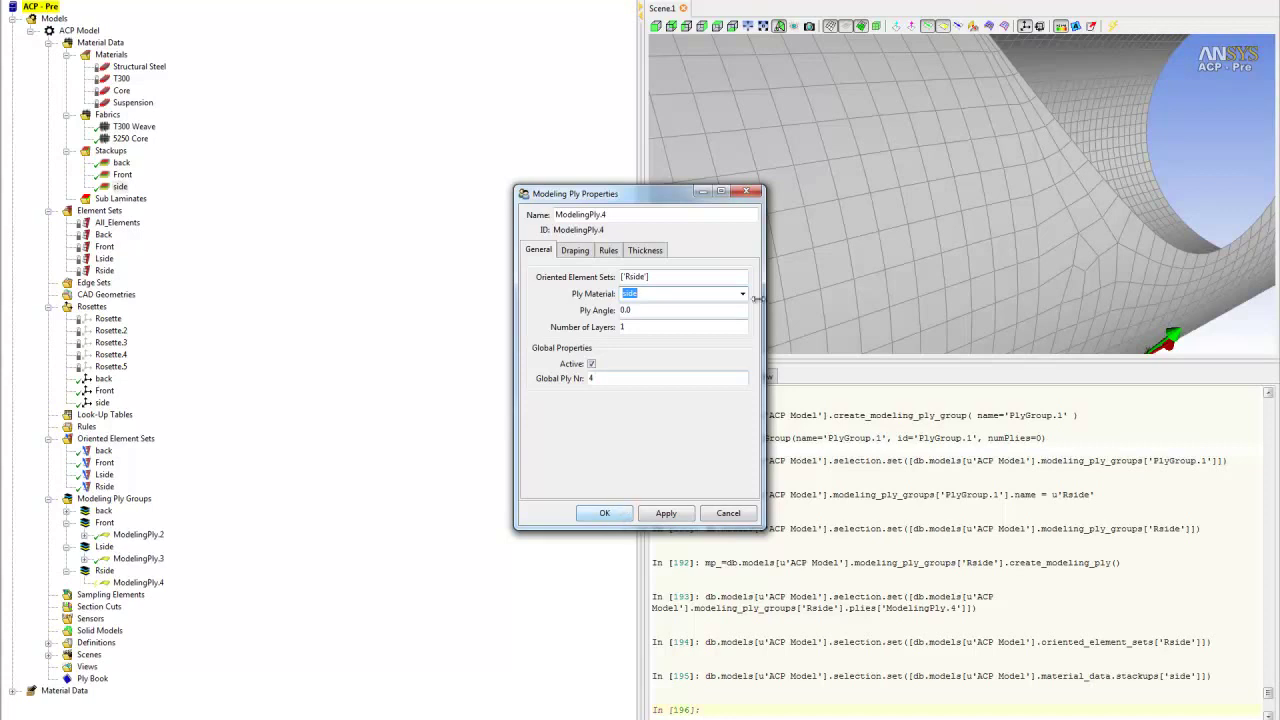
pyautogui.click(606, 513)
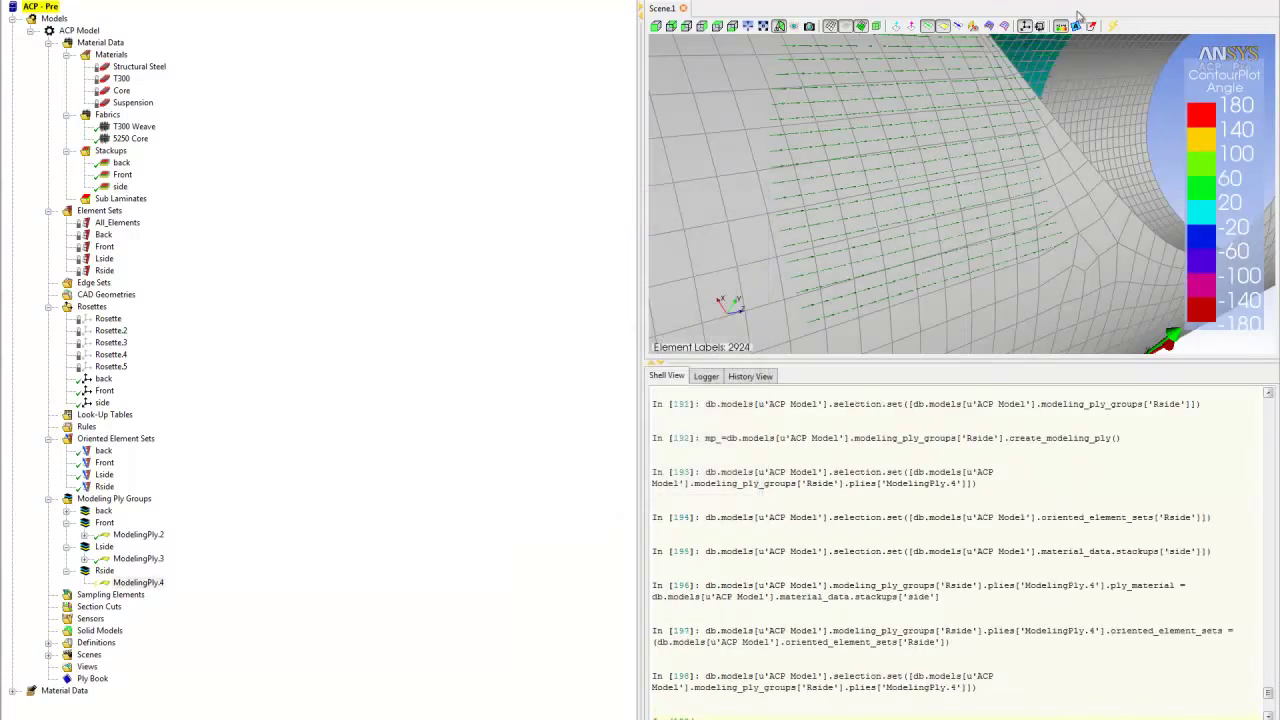